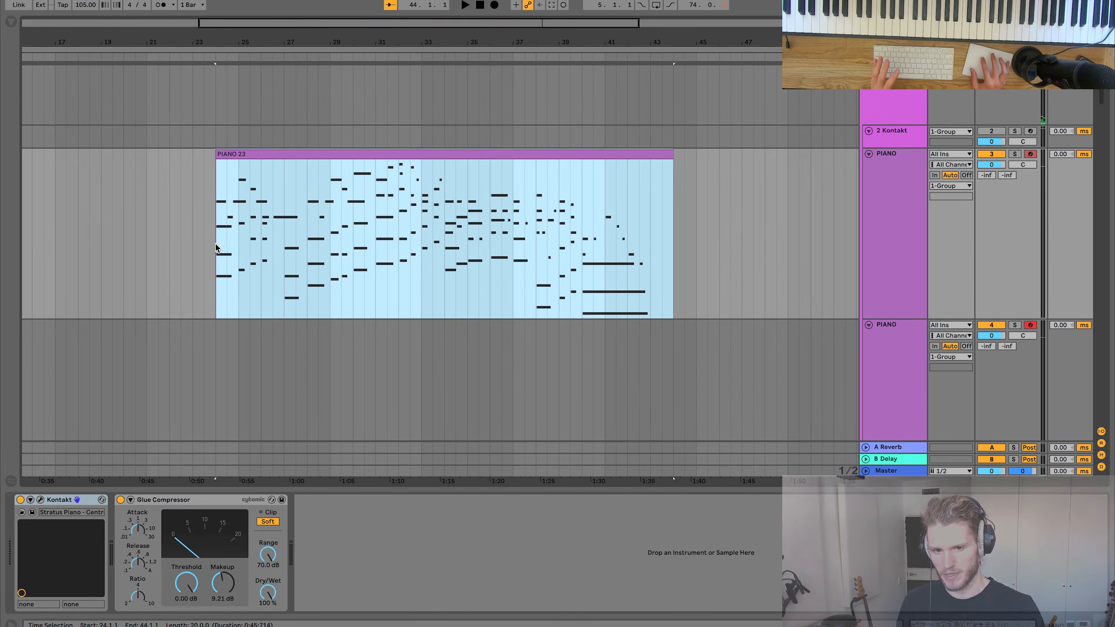
# Step: Play the PIANO 23 clip from its start at bar 24 through its final sustained notes
pyautogui.click(215, 243)
pyautogui.press('space')
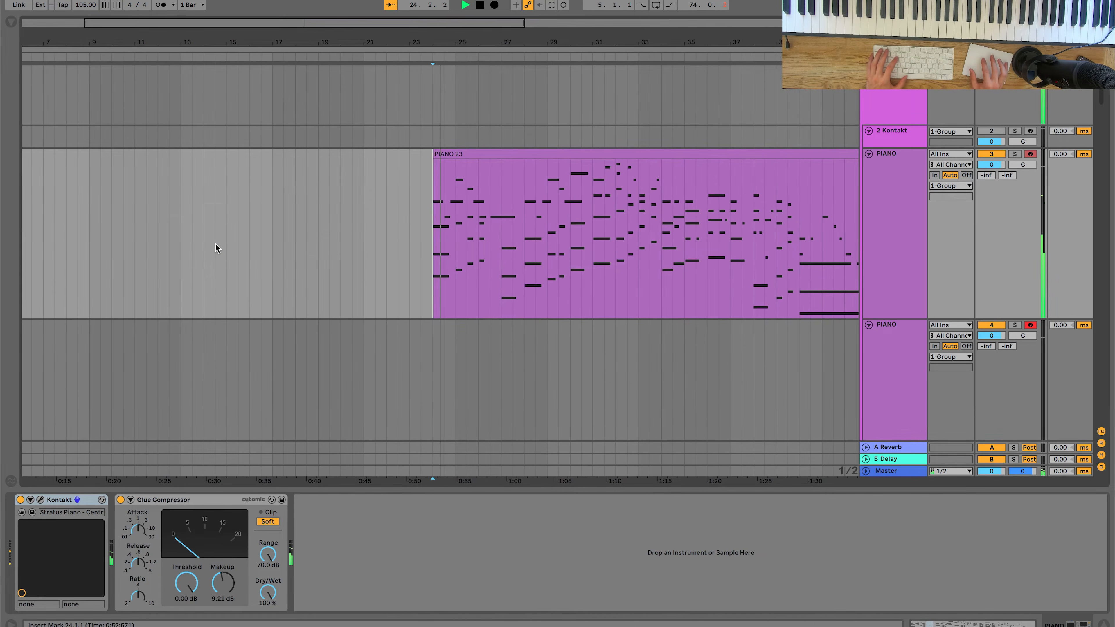
pyautogui.hscroll(3, 311, 228)
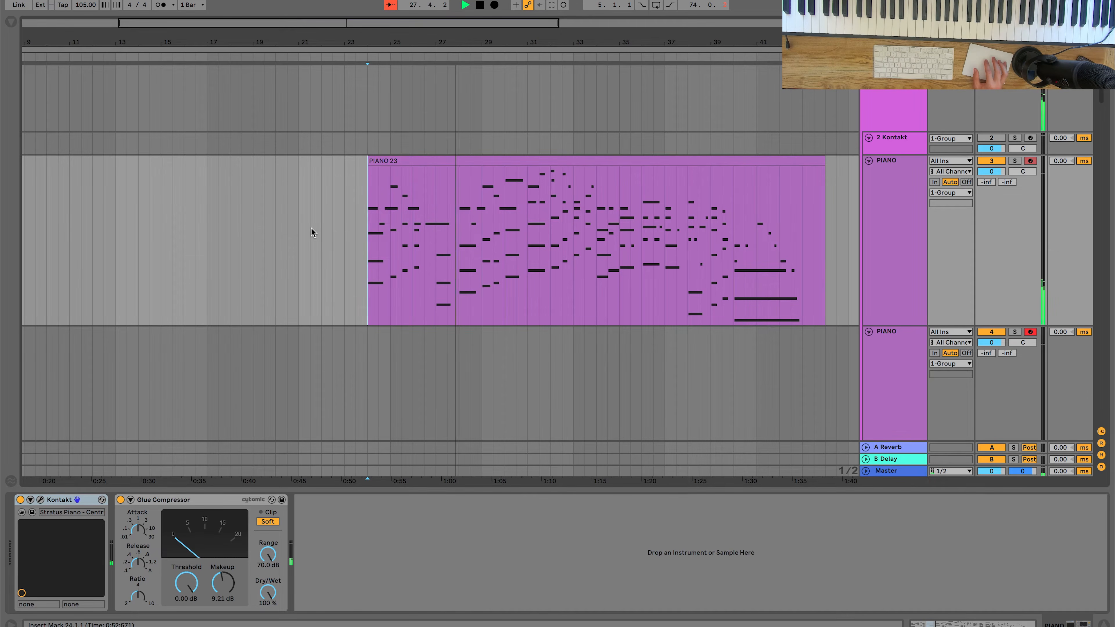
pyautogui.hscroll(2, 311, 228)
pyautogui.hscroll(2, 311, 232)
pyautogui.scroll(1, 311, 232)
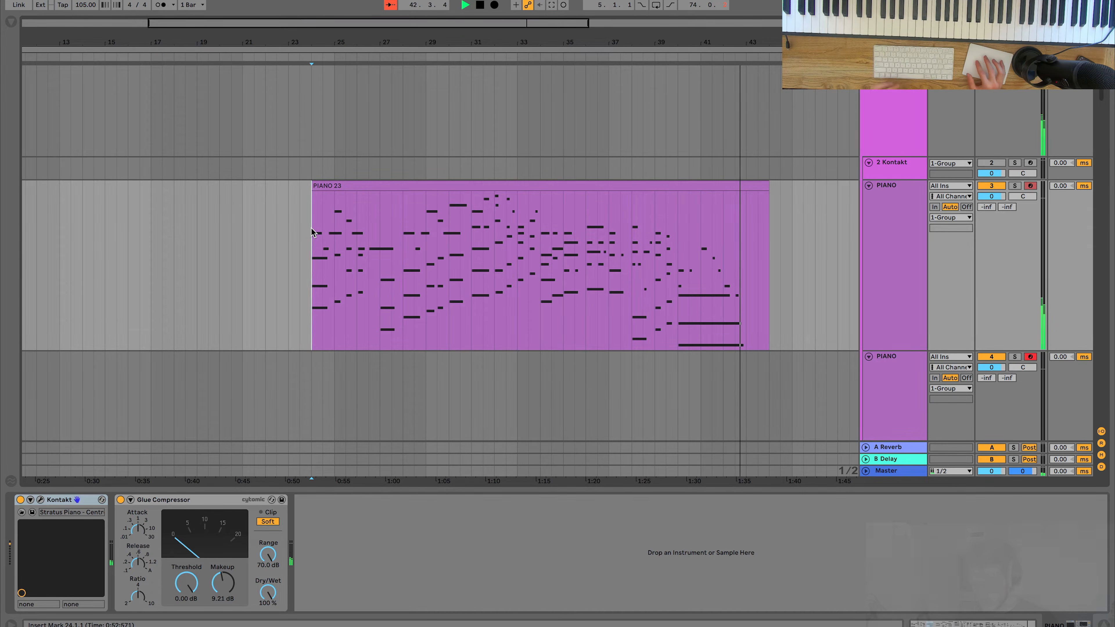
pyautogui.press('space')
# Step: Arm the upper PIANO track for recording and paste a copy of the PIANO 23 clip at bar 45 on it
pyautogui.click(1031, 187)
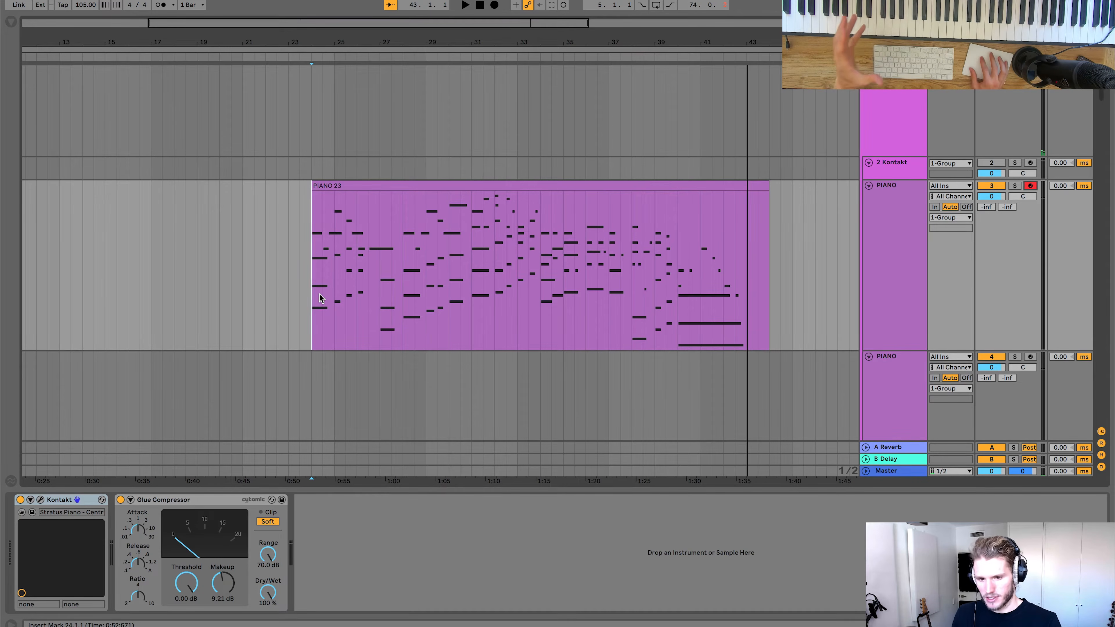
pyautogui.scroll(-3, 471, 143)
pyautogui.hscroll(5, 471, 143)
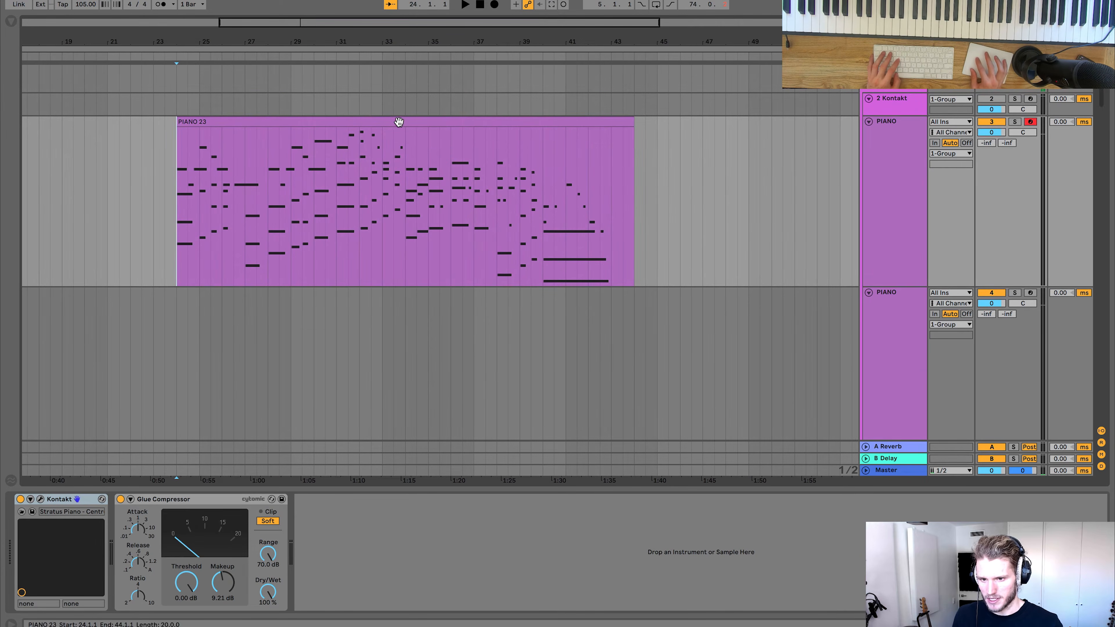
pyautogui.click(398, 122)
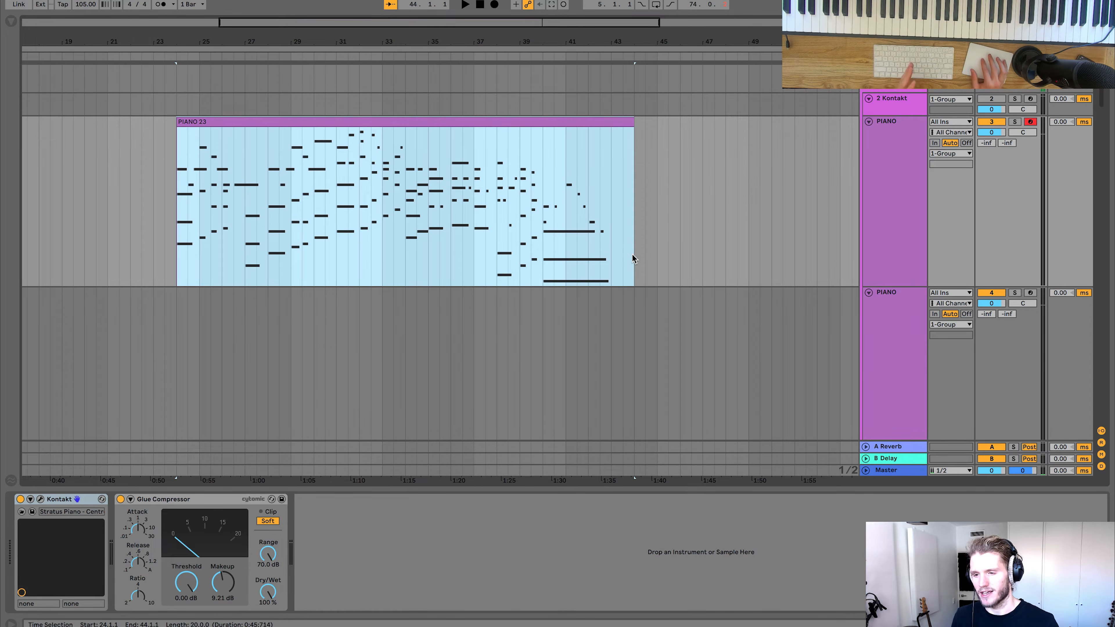
pyautogui.doubleClick(659, 254)
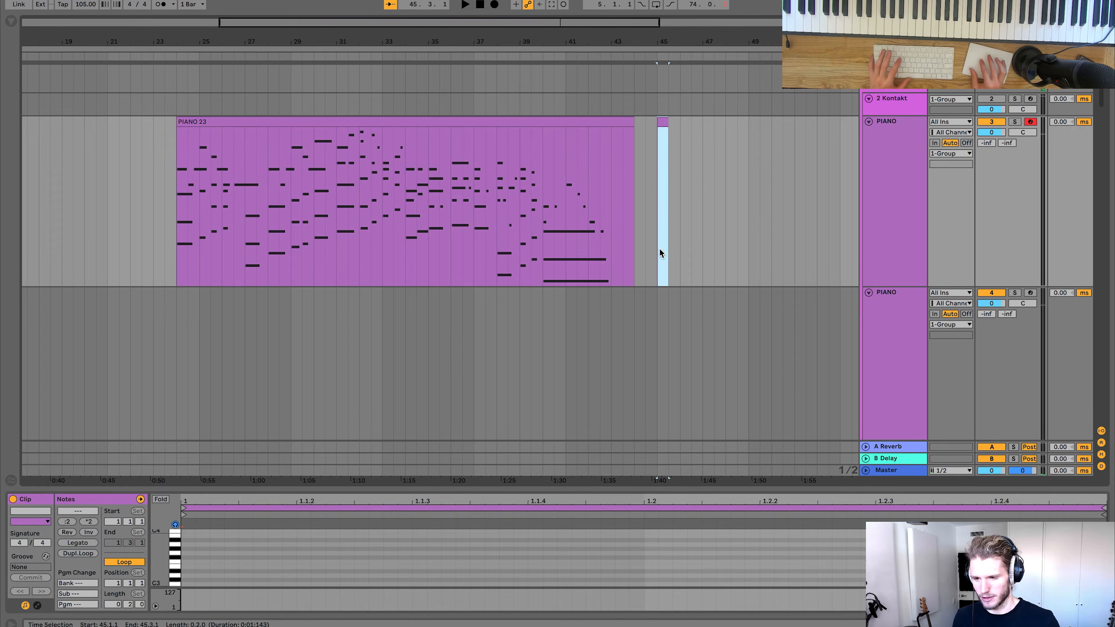
pyautogui.click(480, 119)
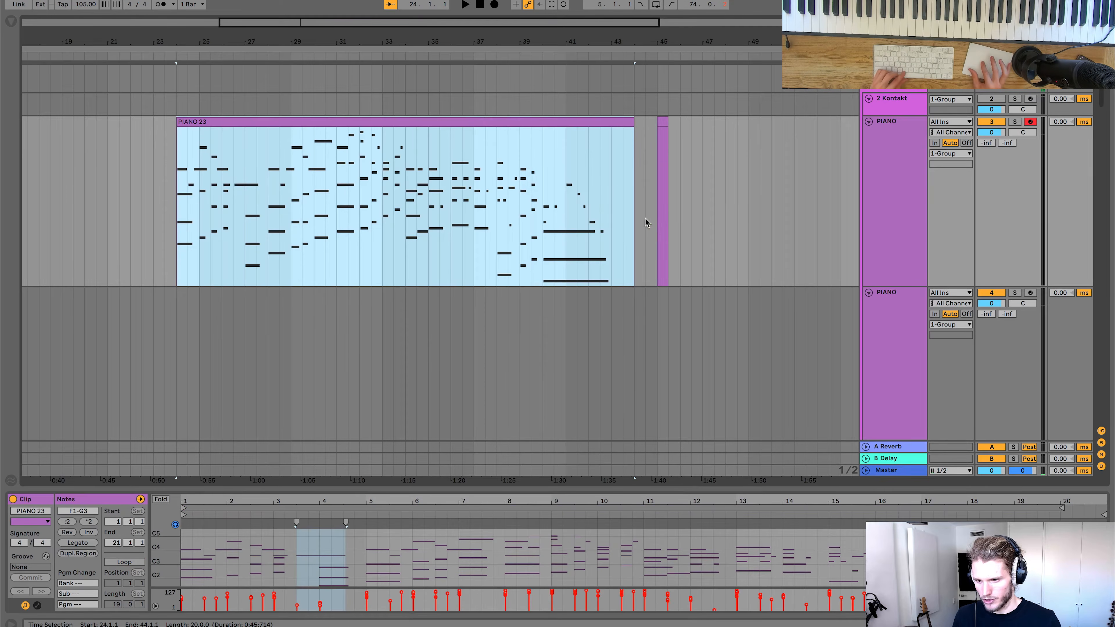
pyautogui.click(655, 232)
pyautogui.hotkey('ctrl', 'v')
pyautogui.hscroll(3, 655, 237)
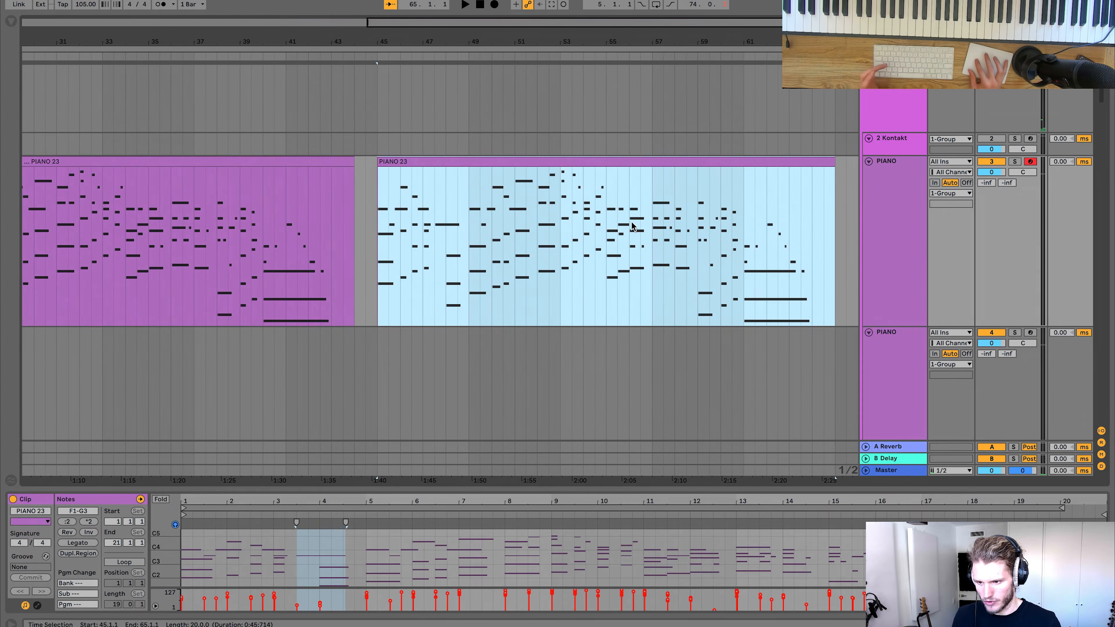
# Step: Open the copied clip in an enlarged note editor and delete the accompaniment notes, keeping only the top melody line
pyautogui.doubleClick(578, 163)
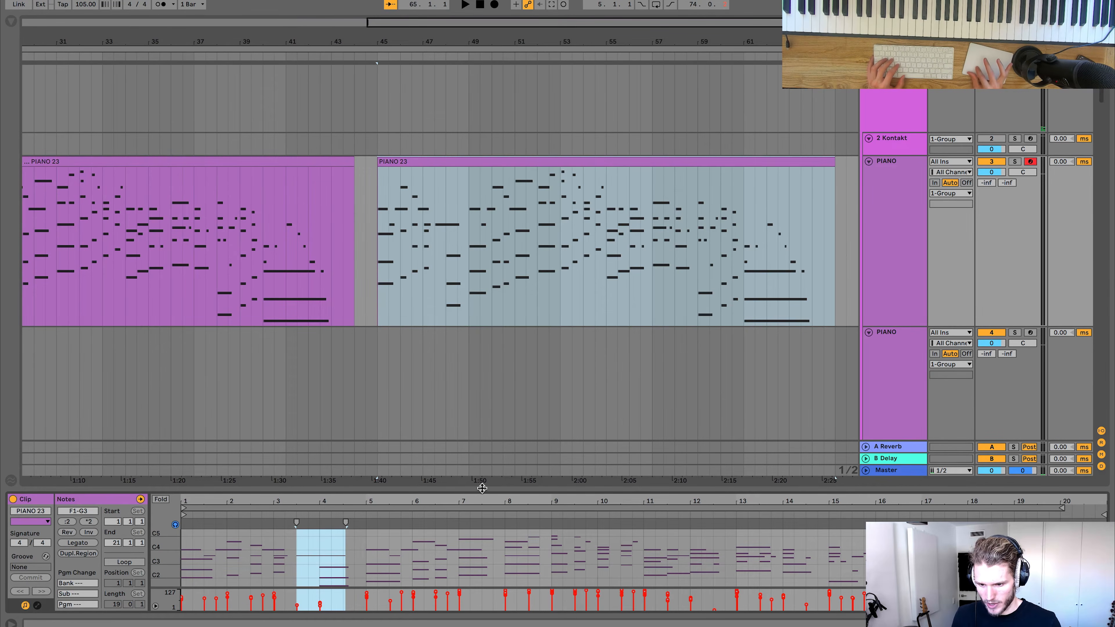
pyautogui.moveTo(481, 489); pyautogui.dragTo(480, 121)
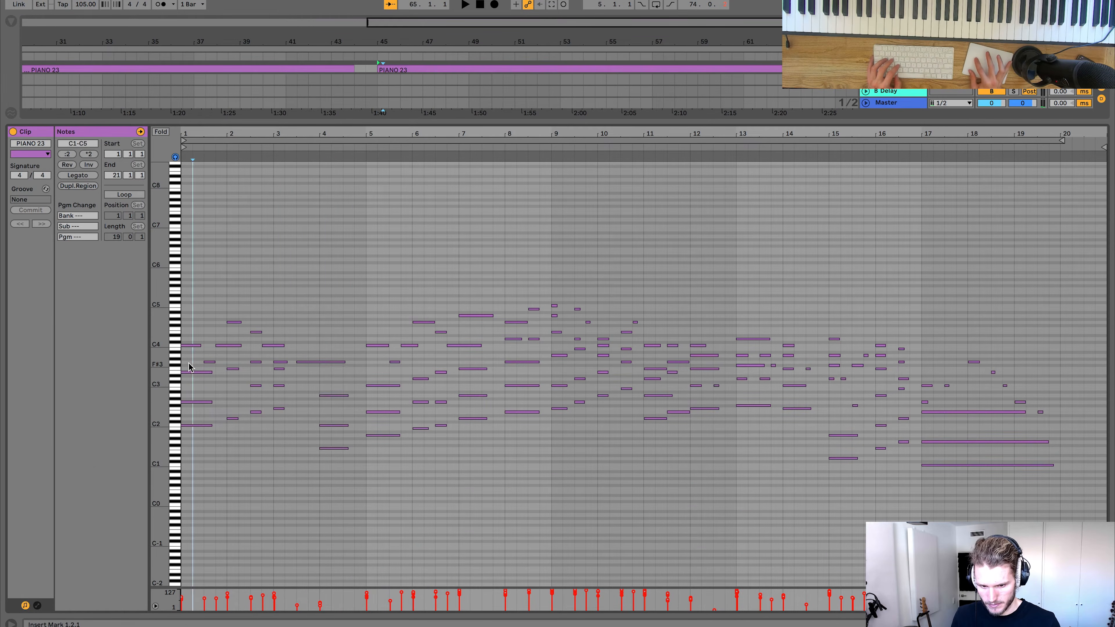
pyautogui.press('Delete')
pyautogui.click(944, 399)
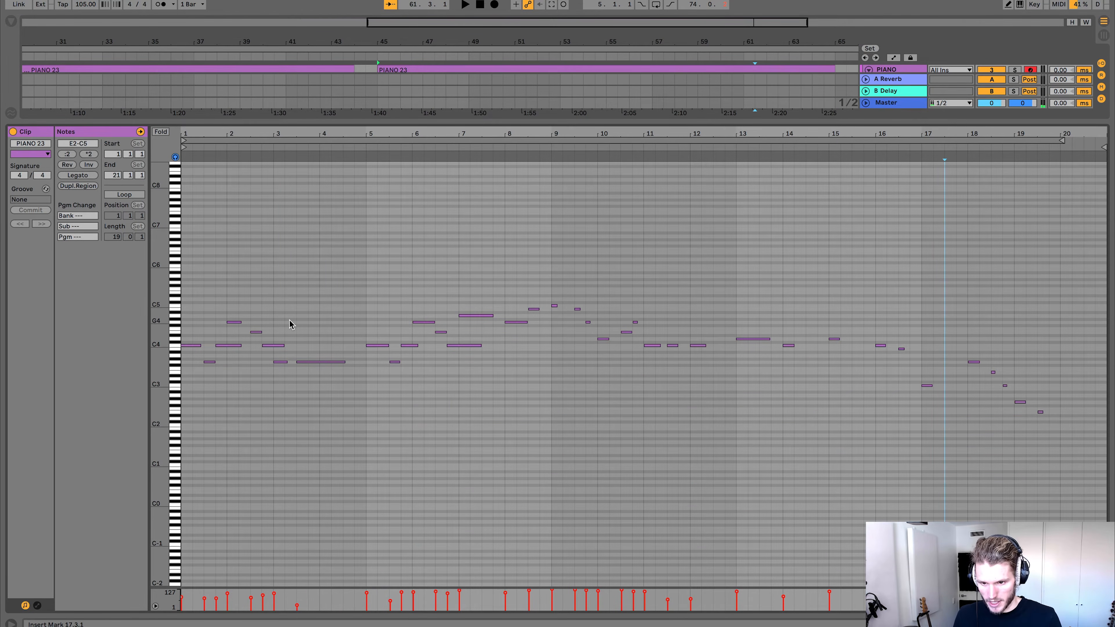
# Step: Shrink the note editor, select all melody notes and raise their velocities to an even, high level
pyautogui.press('space')
pyautogui.moveTo(440, 122); pyautogui.dragTo(440, 340)
pyautogui.click(514, 501)
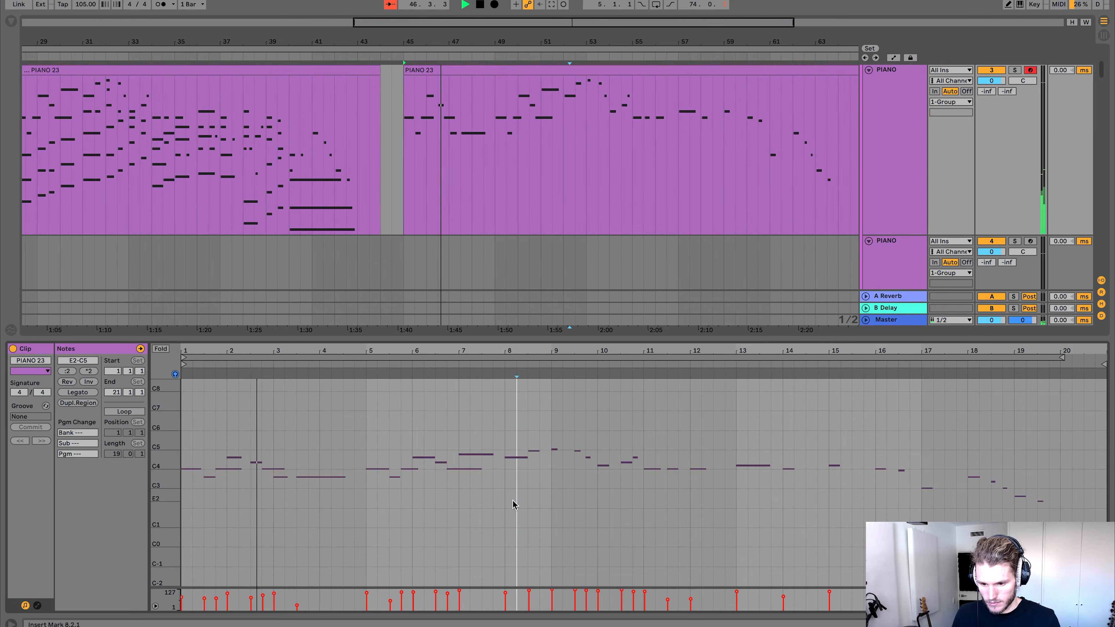
pyautogui.hotkey('ctrl', 'a')
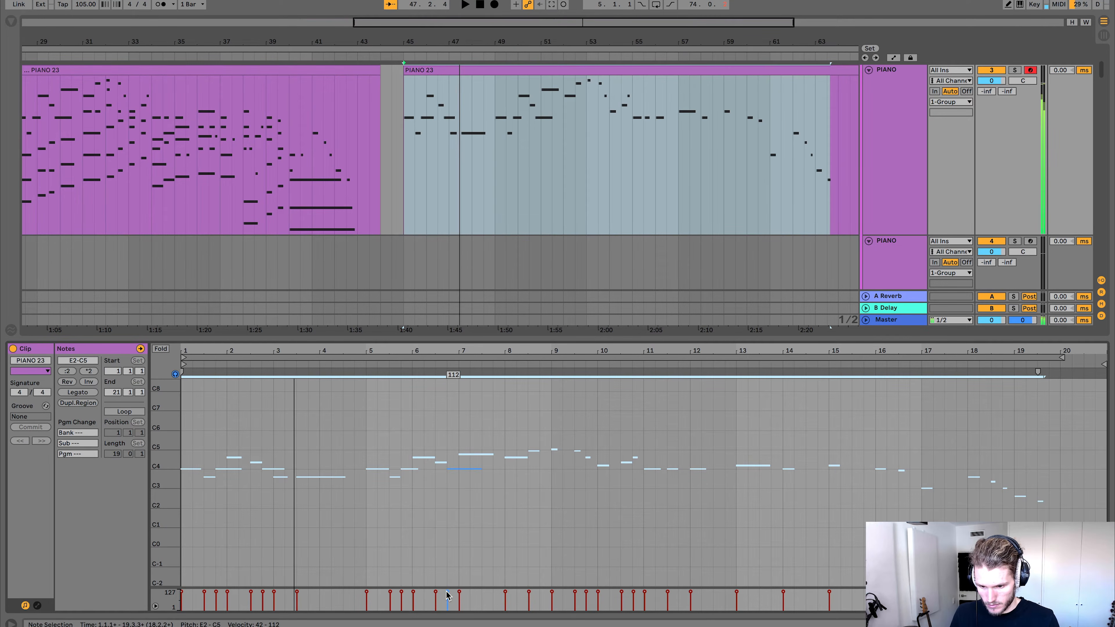
pyautogui.click(474, 529)
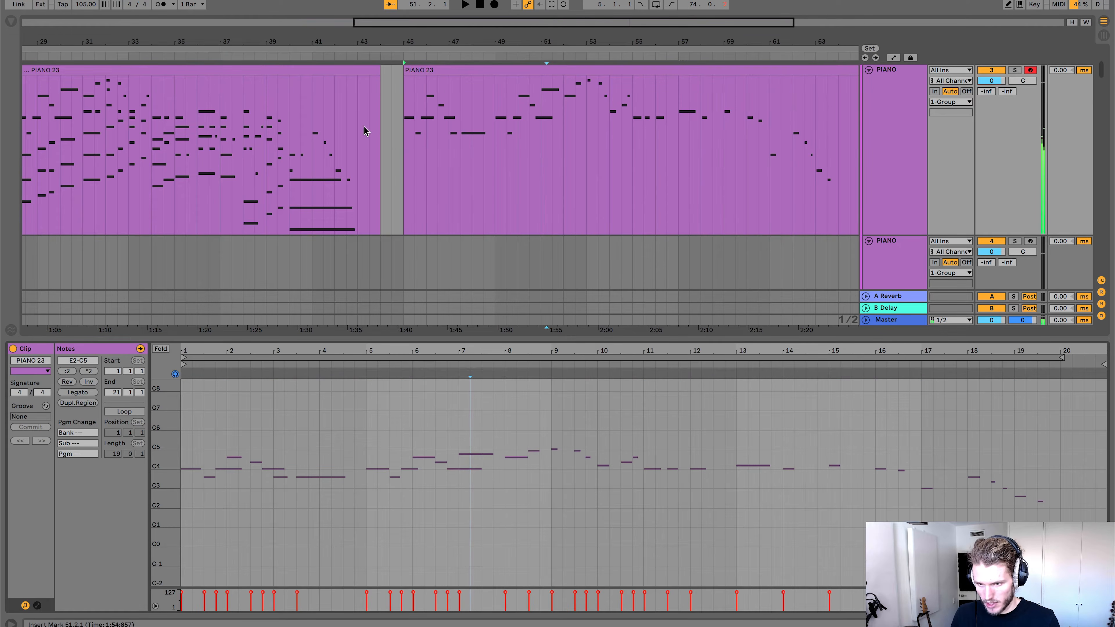
# Step: Play the isolated melody from bar 45 and review the two PIANO 23 clips in the arrangement
pyautogui.click(399, 150)
pyautogui.press('space')
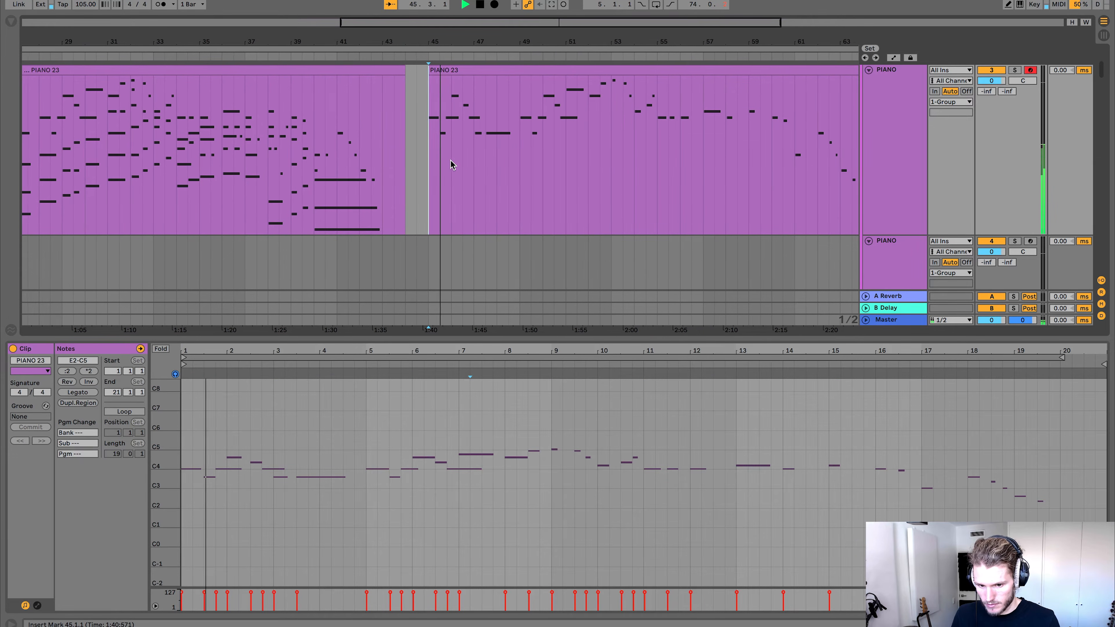
pyautogui.scroll(1, 483, 194)
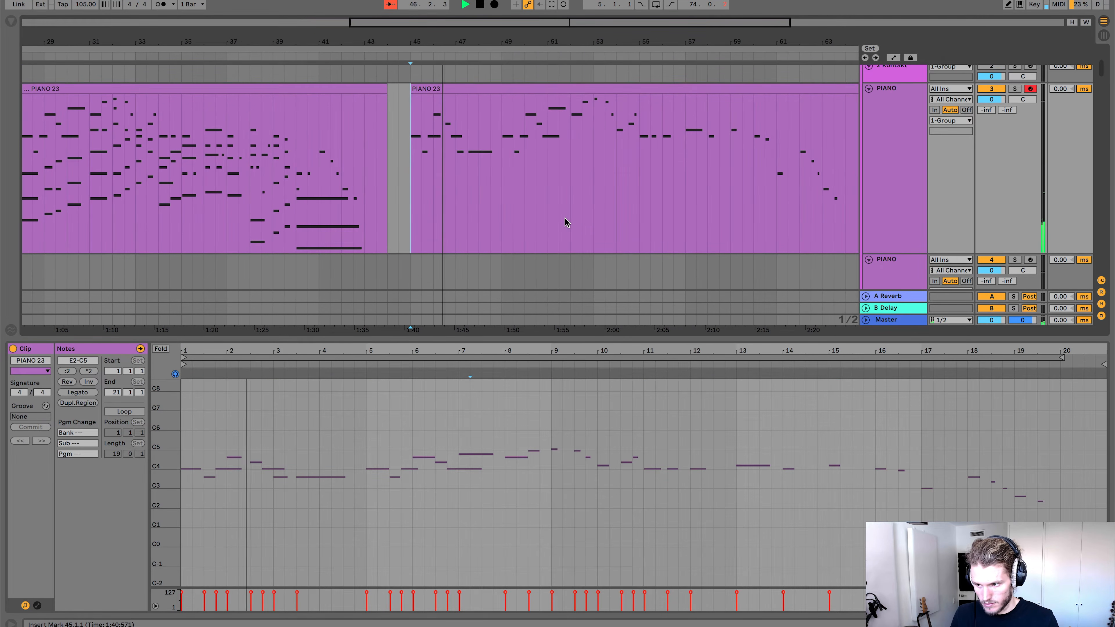
pyautogui.scroll(-2, 566, 223)
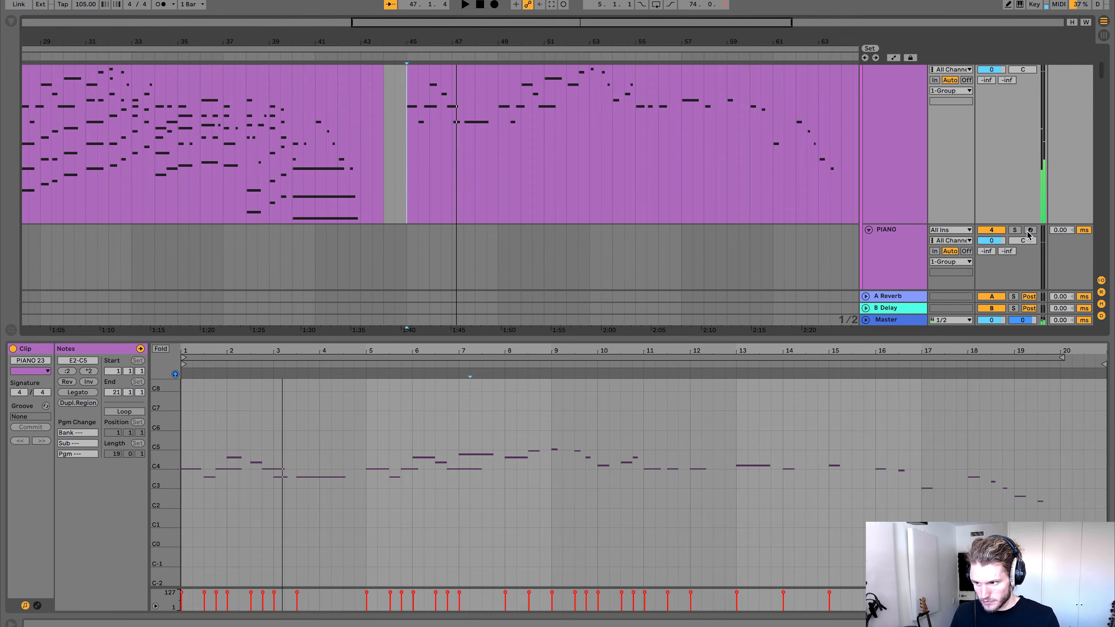
pyautogui.scroll(3, 594, 137)
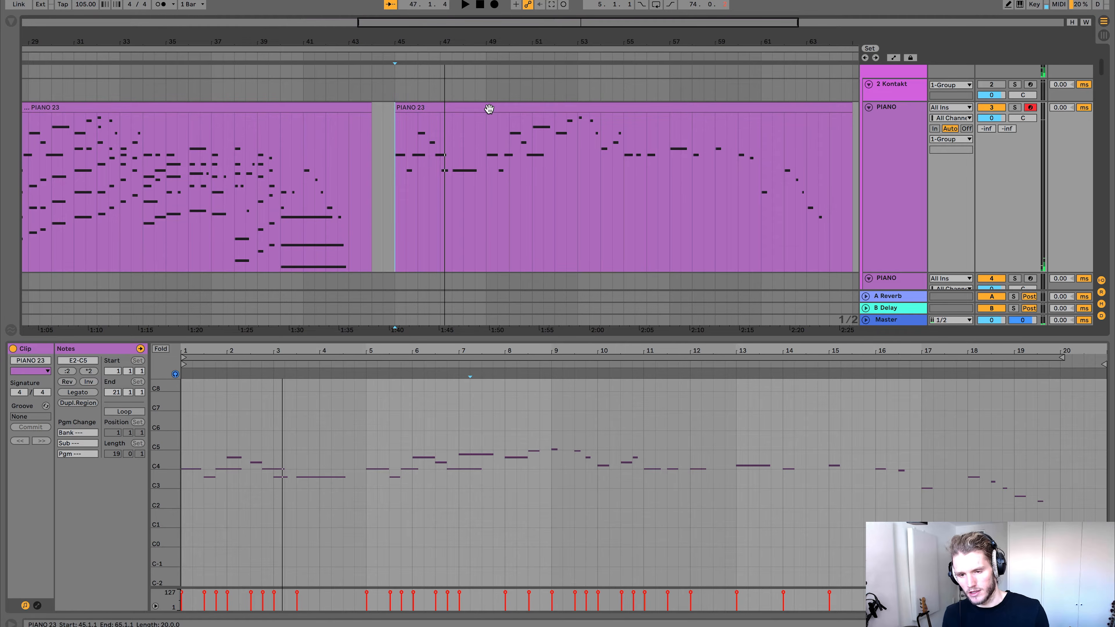
pyautogui.scroll(-2, 489, 111)
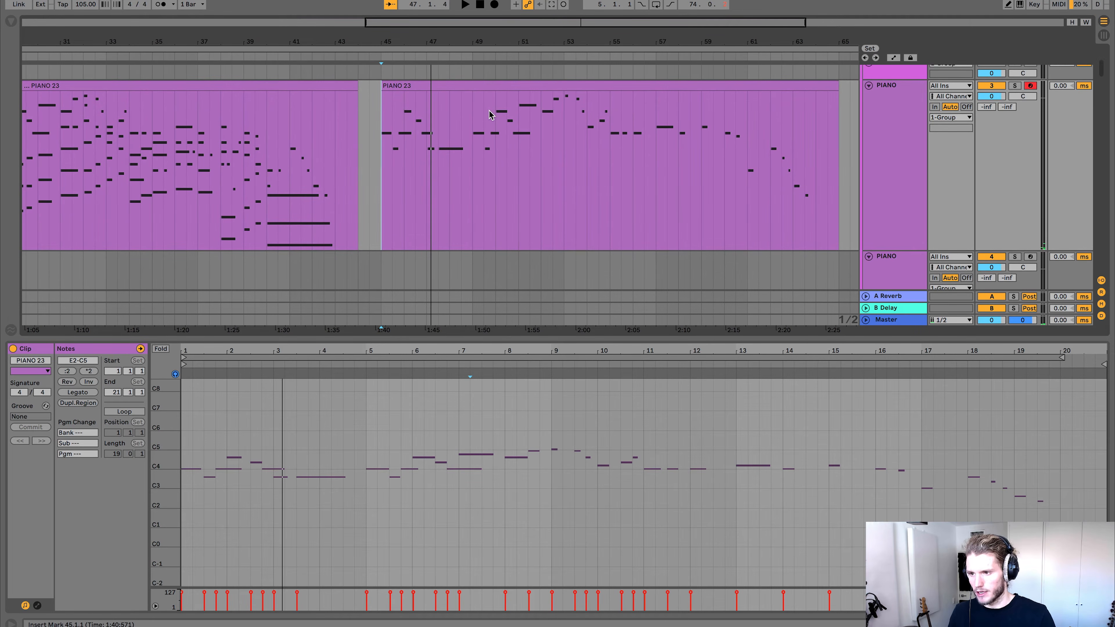
pyautogui.click(473, 89)
pyautogui.scroll(-1, 461, 147)
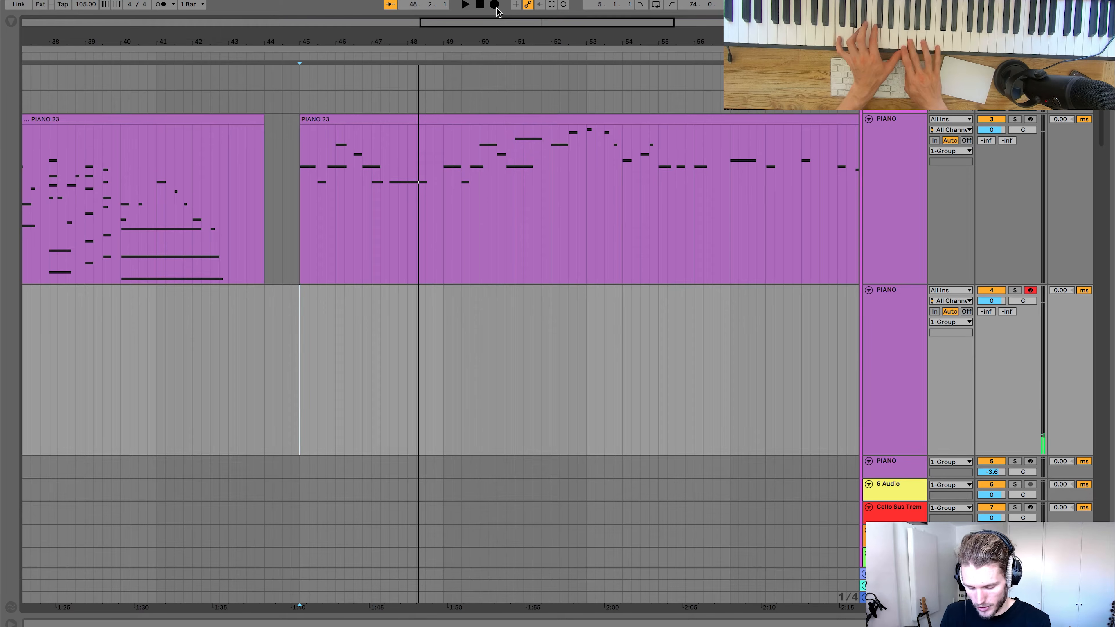
# Step: Record four bars of new piano chords on the lower PIANO track from bar 45 and open the recorded clip
pyautogui.click(494, 4)
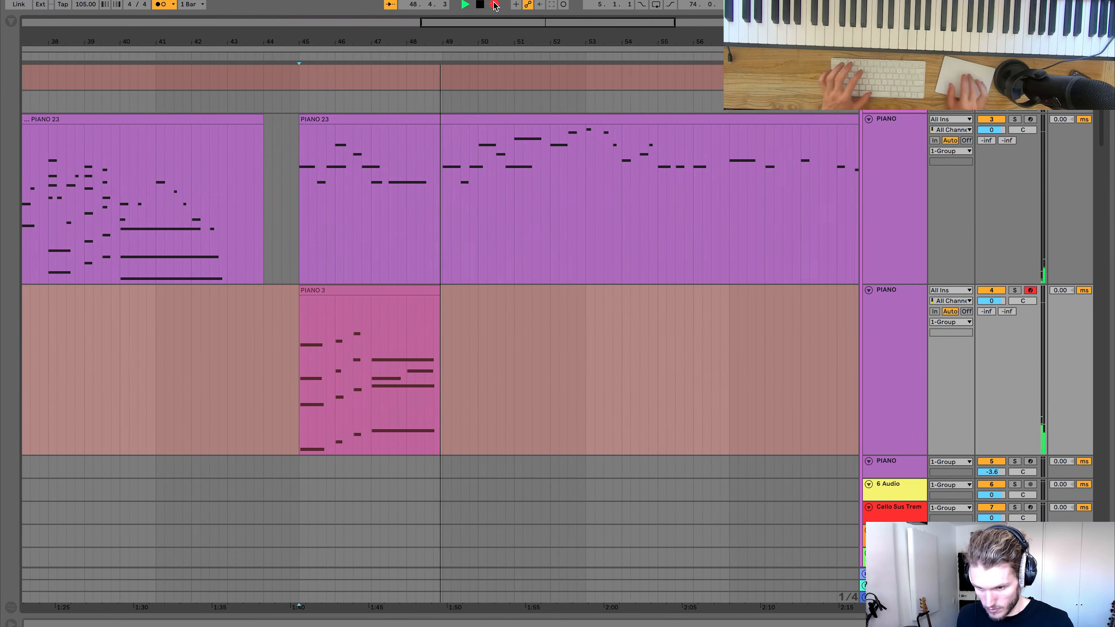
pyautogui.press('space')
pyautogui.click(392, 291)
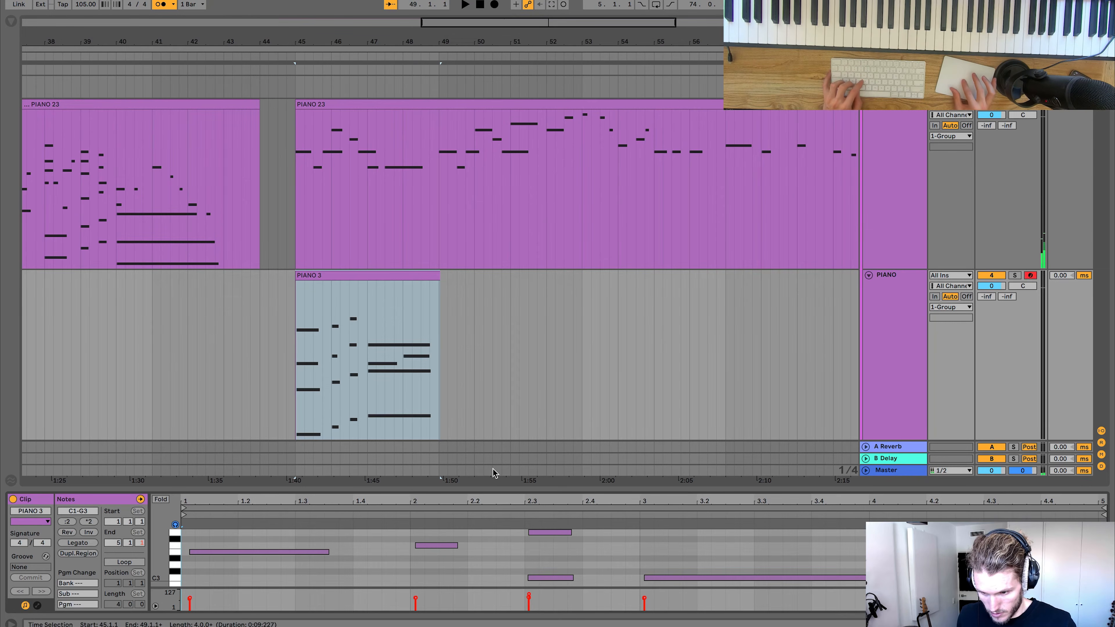
# Step: Enlarge the note editor, set a fixed 1/8 grid and quantize all notes of the recorded chord clip
pyautogui.moveTo(493, 487); pyautogui.dragTo(496, 316)
pyautogui.click(500, 439)
pyautogui.rightClick(501, 439)
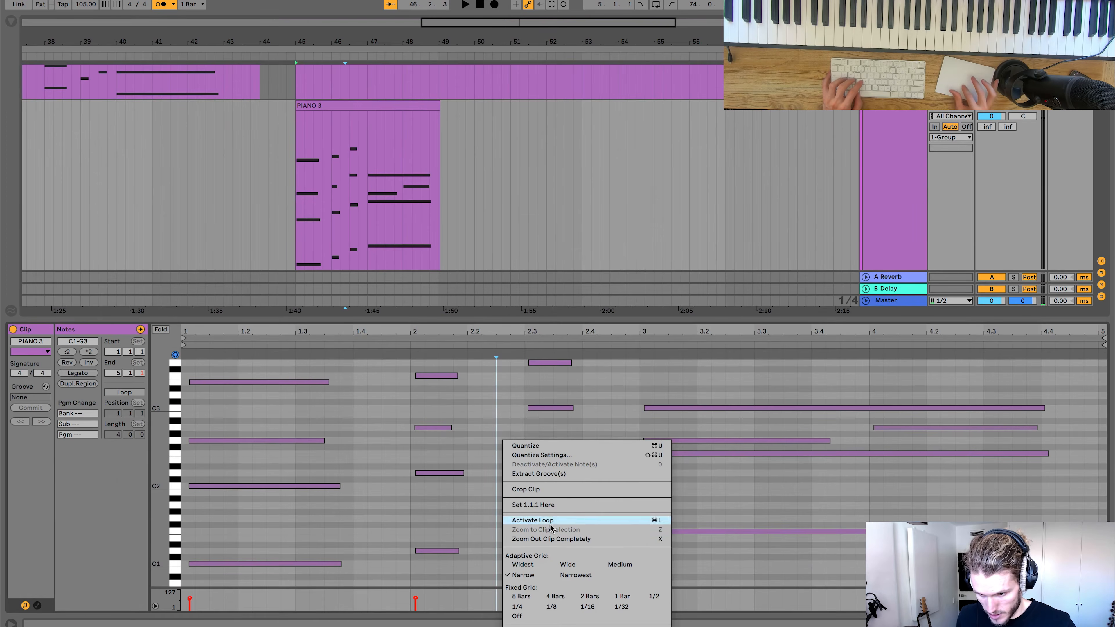
pyautogui.click(552, 607)
pyautogui.press('super+a')
pyautogui.press('super+u')
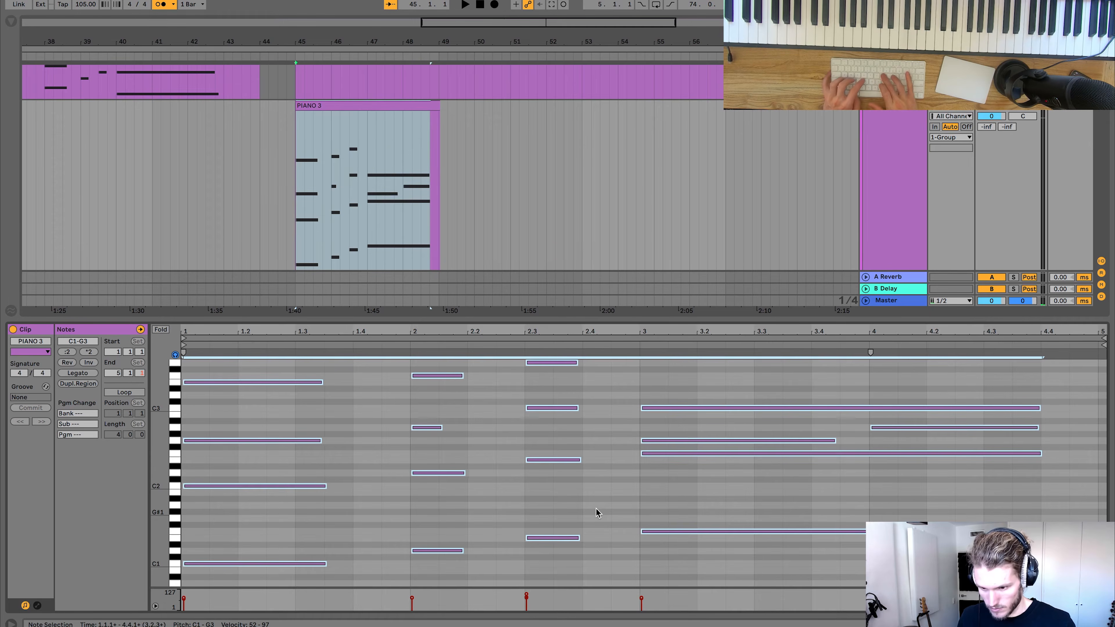
# Step: Play the quantized chords together with the melody from bar 45
pyautogui.hscroll(-5, 326, 204)
pyautogui.click(462, 214)
pyautogui.press('space')
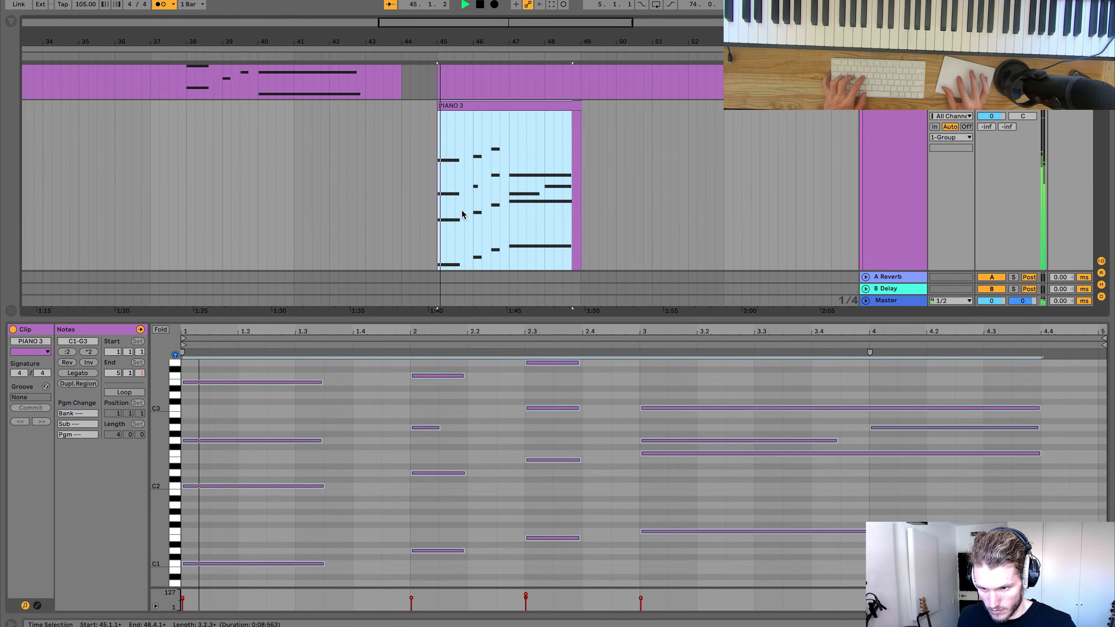
pyautogui.click(464, 213)
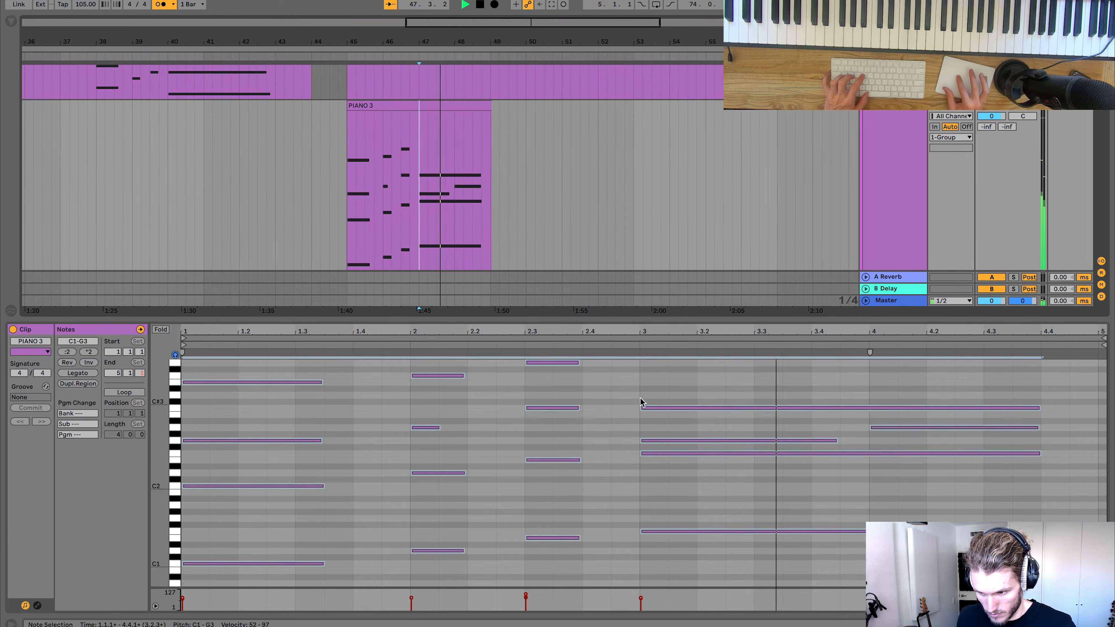
# Step: Stop playback and try raising the long C3 note at the clip's bar 3 to D3
pyautogui.click(642, 407)
pyautogui.press('space')
pyautogui.press('z')
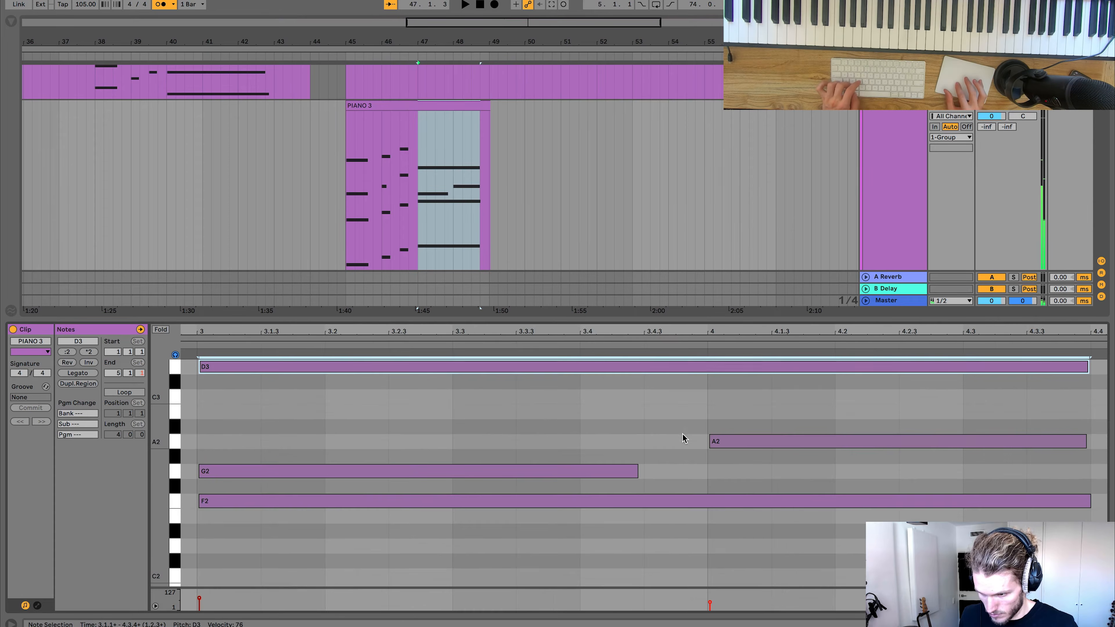
pyautogui.press('x')
# Step: Raise the G2 note at the clip's bar 3 two semitones to A2 and play the changed chord
pyautogui.click(686, 473)
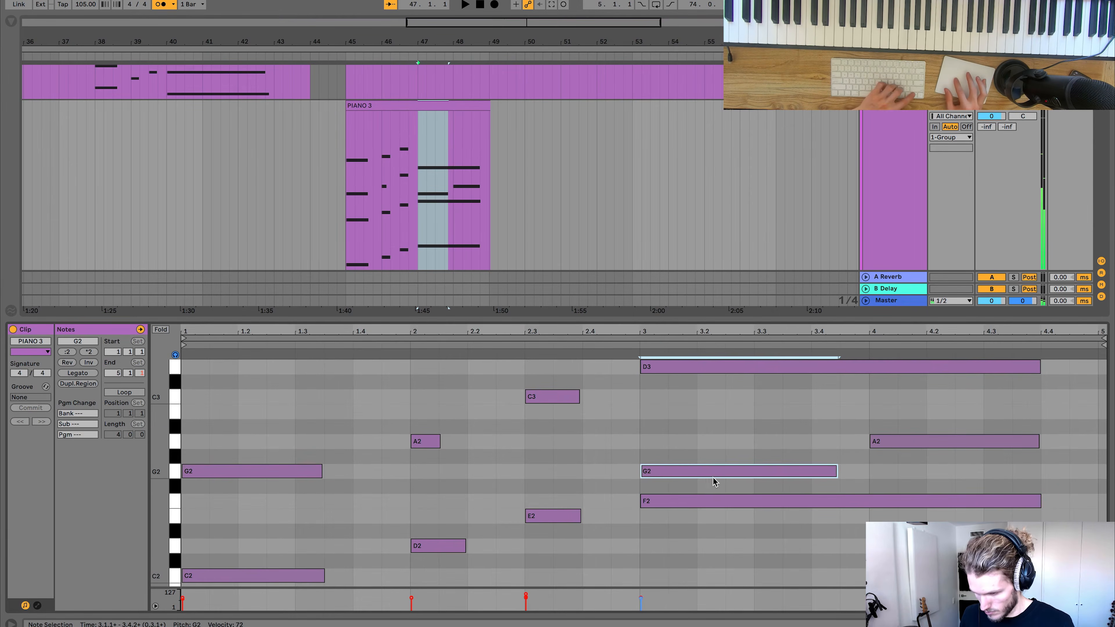
pyautogui.press('Up')
pyautogui.press('Up')
pyautogui.click(617, 340)
pyautogui.press('space')
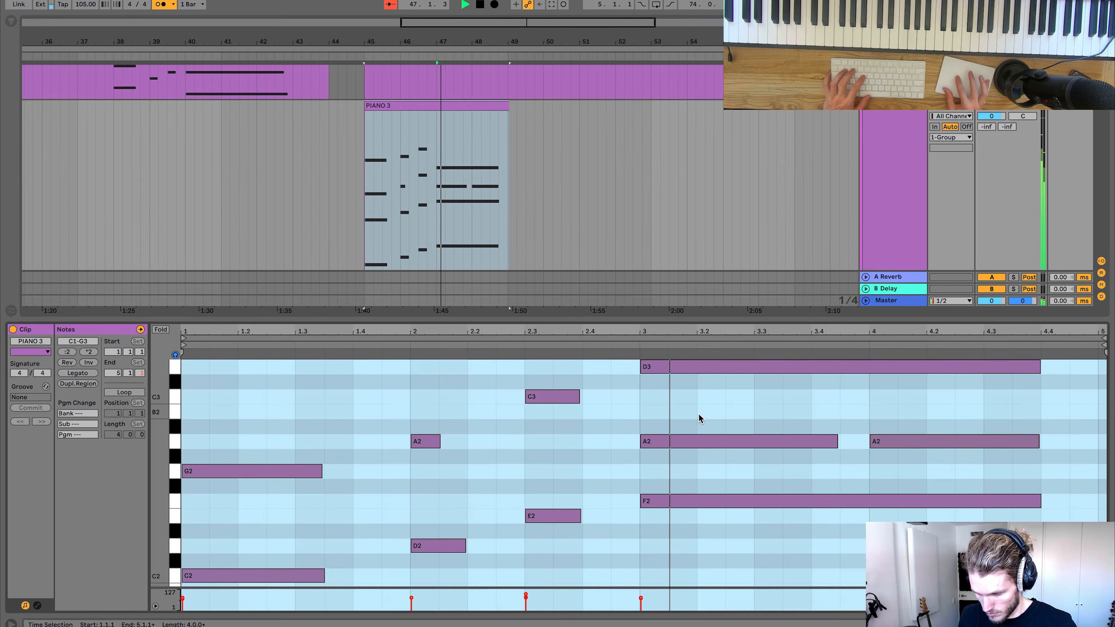
# Step: Lower the long D3 note to C3 and extend the A2 note beneath it to nearly the chord's full length
pyautogui.click(764, 401)
pyautogui.click(762, 367)
pyautogui.press('Down')
pyautogui.press('Down')
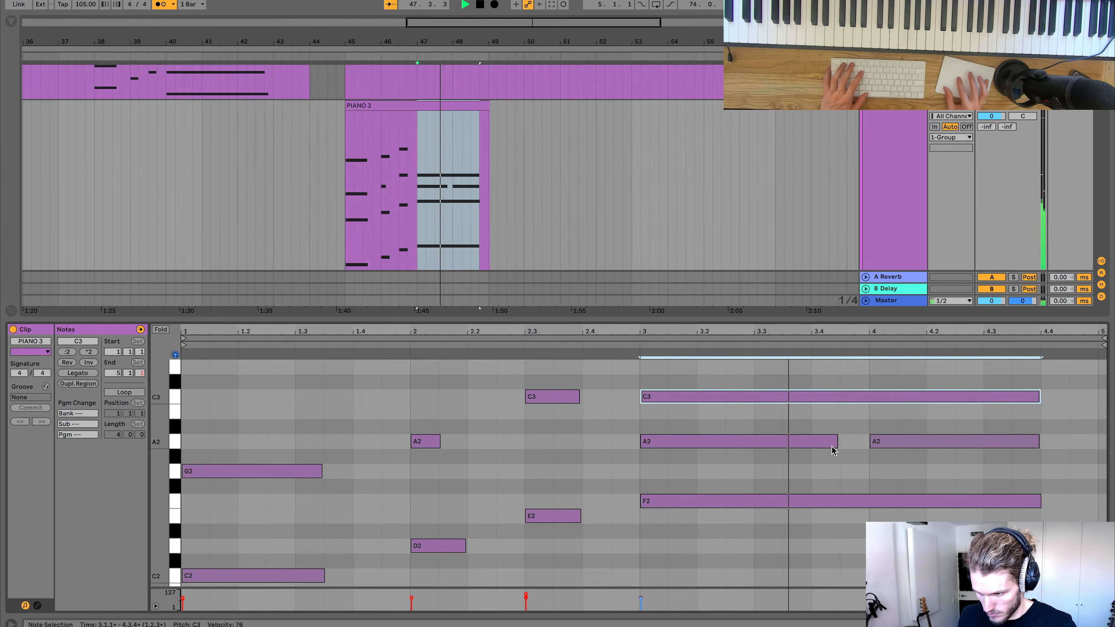
pyautogui.moveTo(834, 441); pyautogui.dragTo(1036, 441)
pyautogui.press('space')
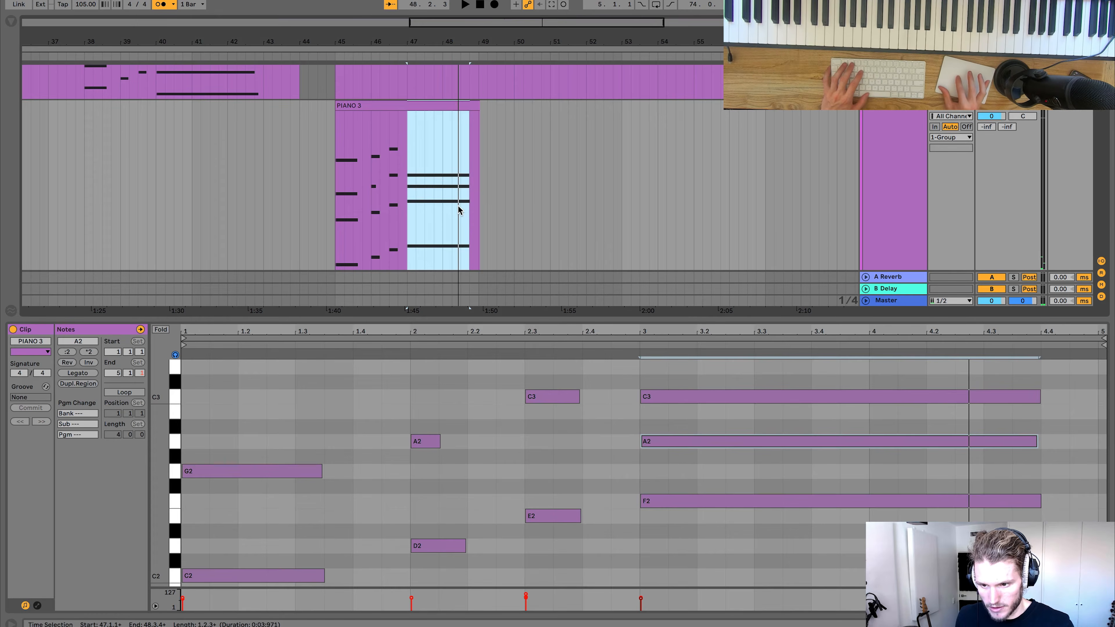
# Step: Play the end of the PIANO 3 clip from bar 48 and the melody continuing from bar 49
pyautogui.click(477, 204)
pyautogui.click(445, 214)
pyautogui.press('space')
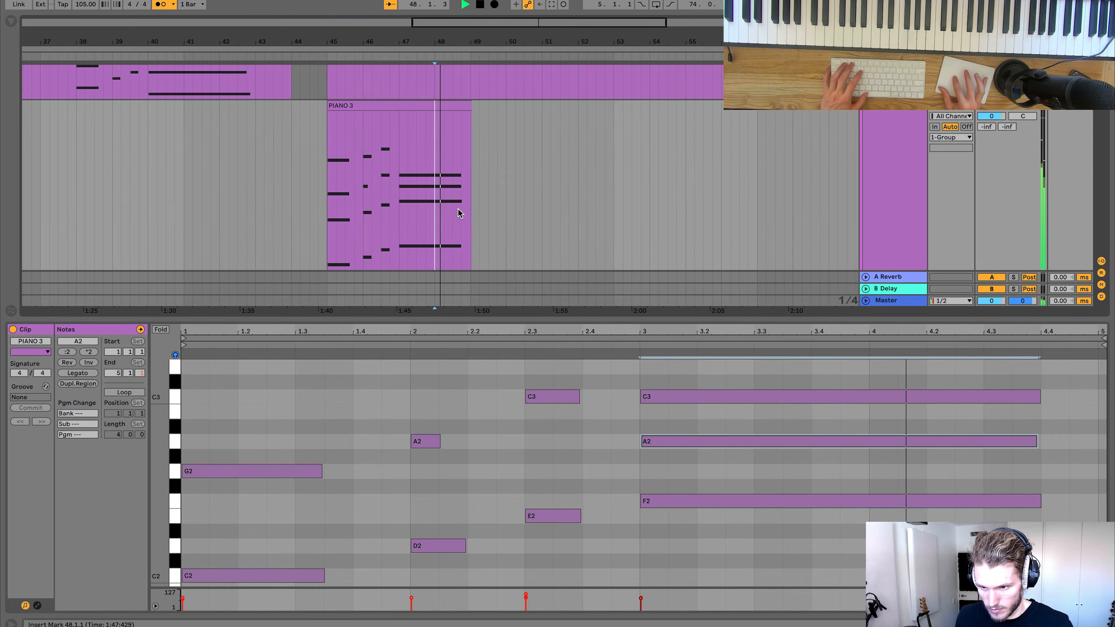
pyautogui.click(481, 209)
pyautogui.press('space')
pyautogui.click(393, 205)
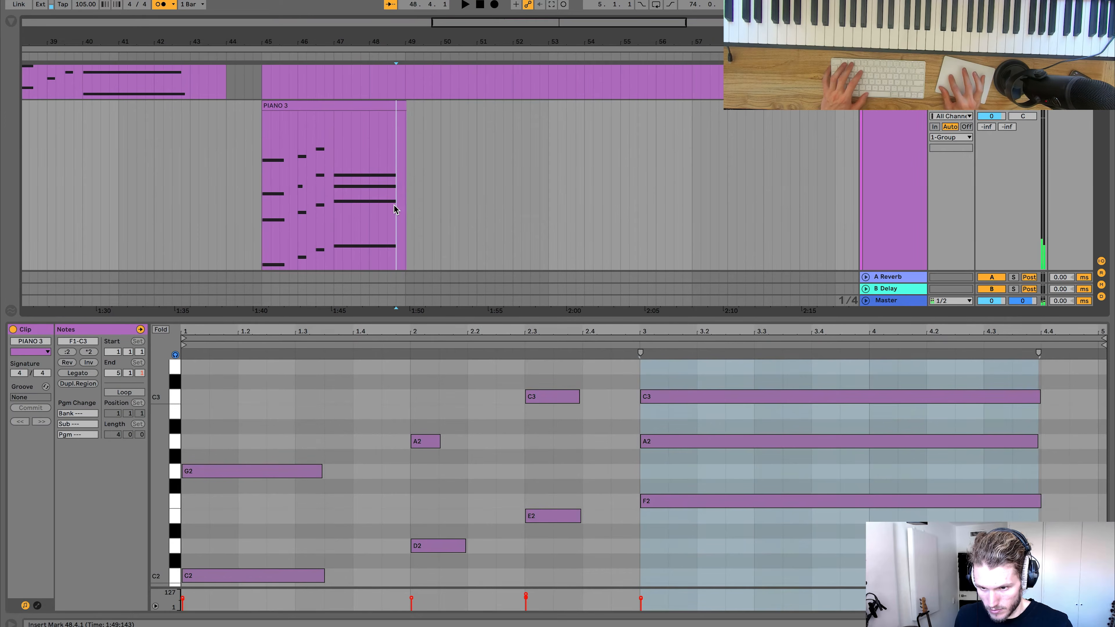
pyautogui.click(404, 207)
pyautogui.press('space')
pyautogui.scroll(1, 407, 206)
pyautogui.press('space')
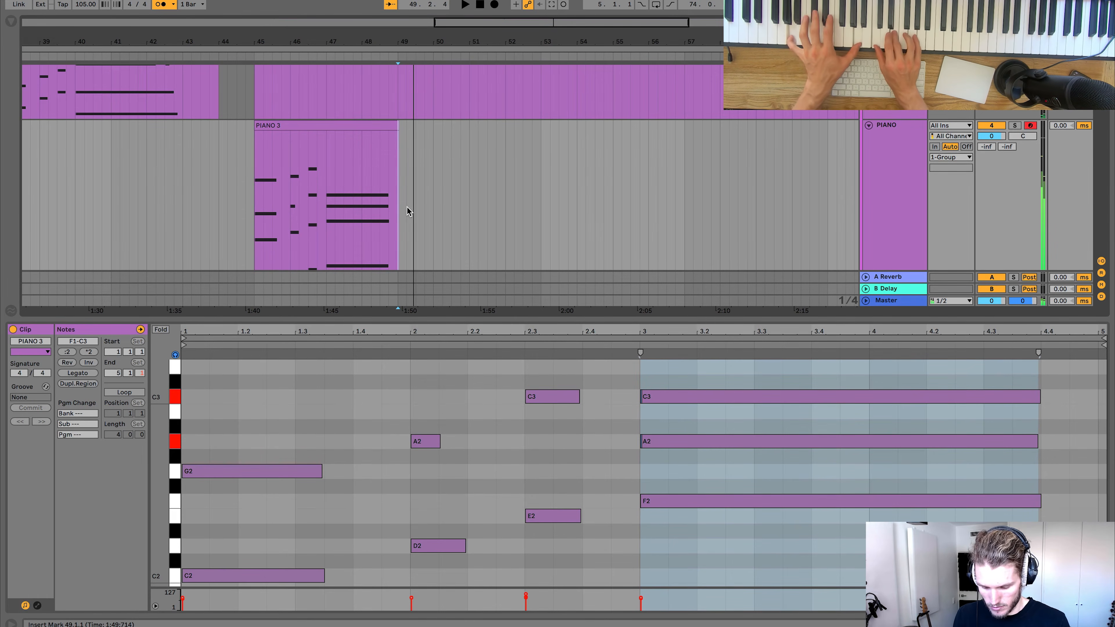
# Step: Play the melody around bar 49 and record new chords beneath it from bar 49
pyautogui.press('space')
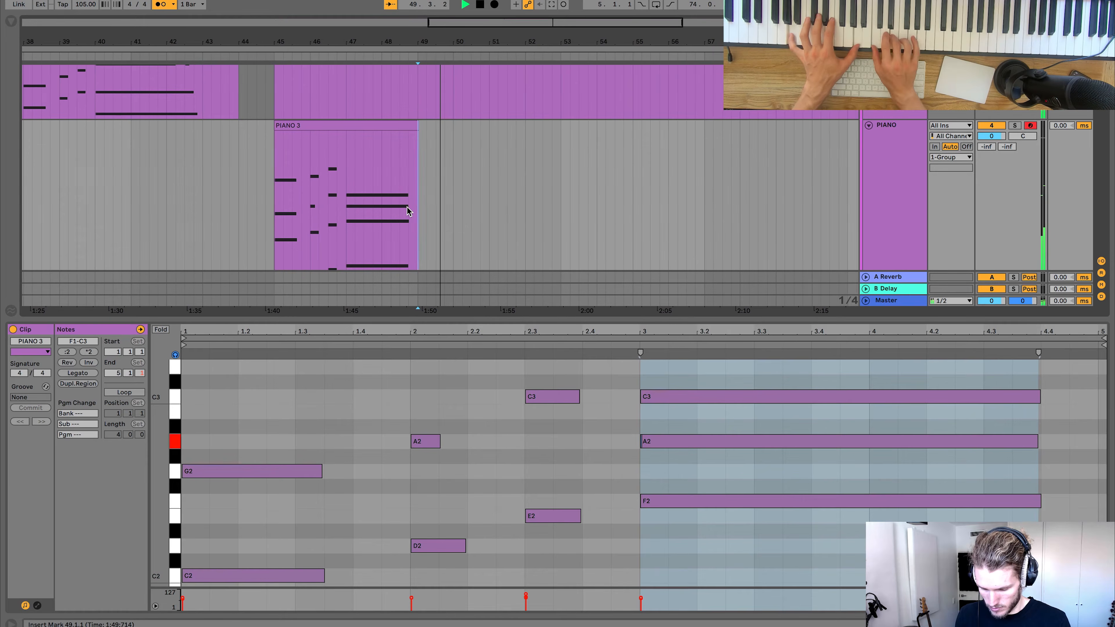
pyautogui.press('space')
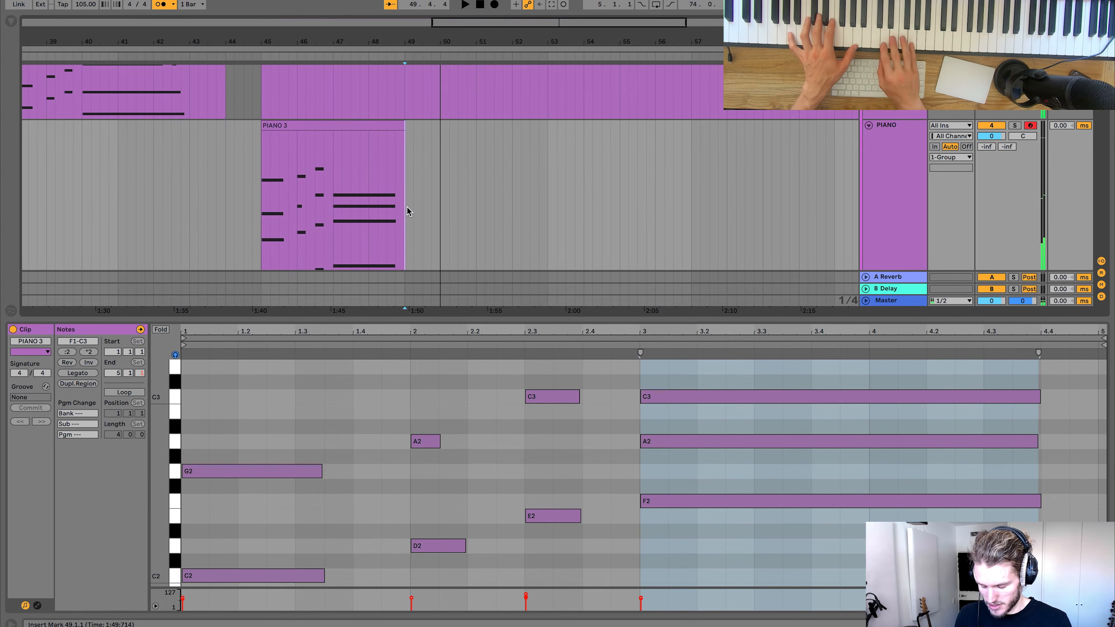
pyautogui.click(495, 5)
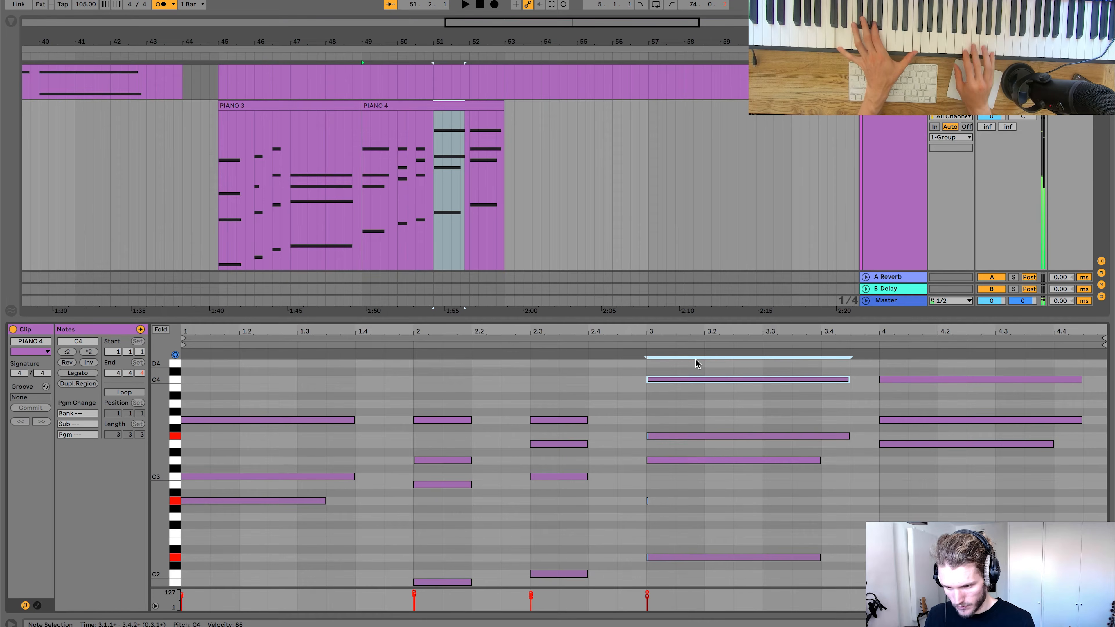
# Step: Lower the D3 note at bar 3 of the PIANO 4 clip five semitones to A2
pyautogui.click(658, 460)
pyautogui.press('Down')
pyautogui.press('Down')
pyautogui.press('Down')
pyautogui.press('Down')
pyautogui.press('Down')
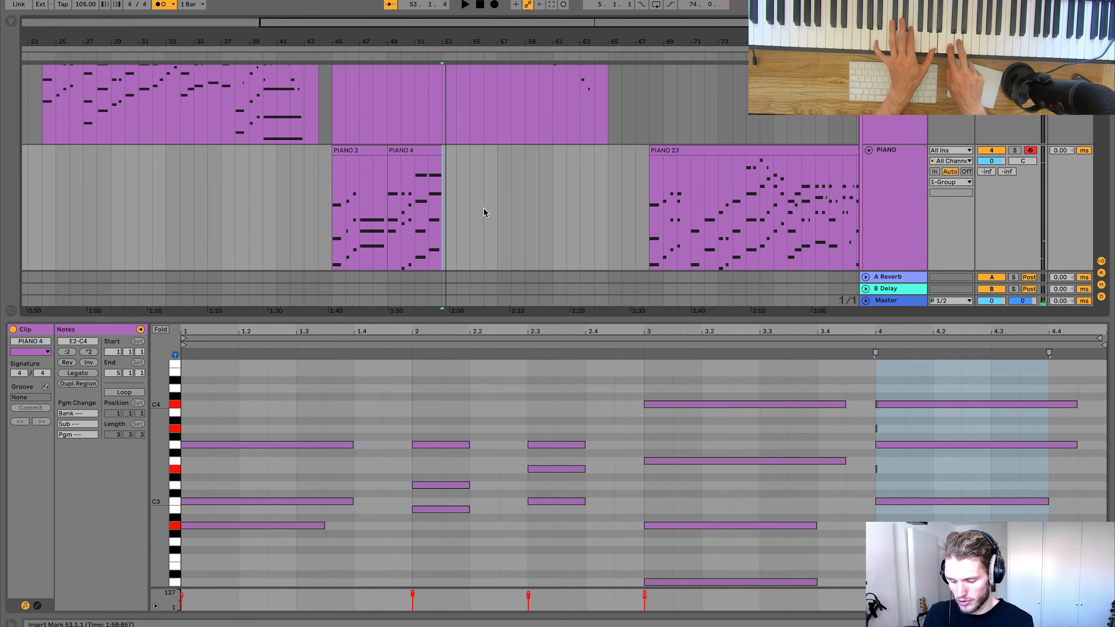
# Step: Record the following chords beneath the melody from bar 53 to bar 54
pyautogui.click(494, 5)
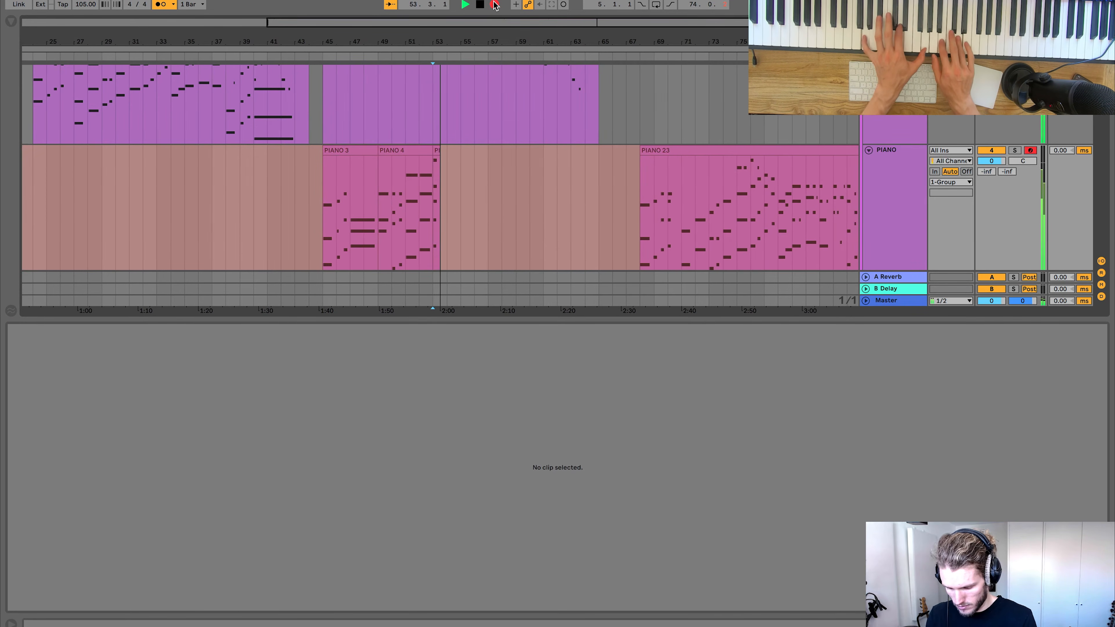
pyautogui.press('space')
pyautogui.scroll(5, 444, 176)
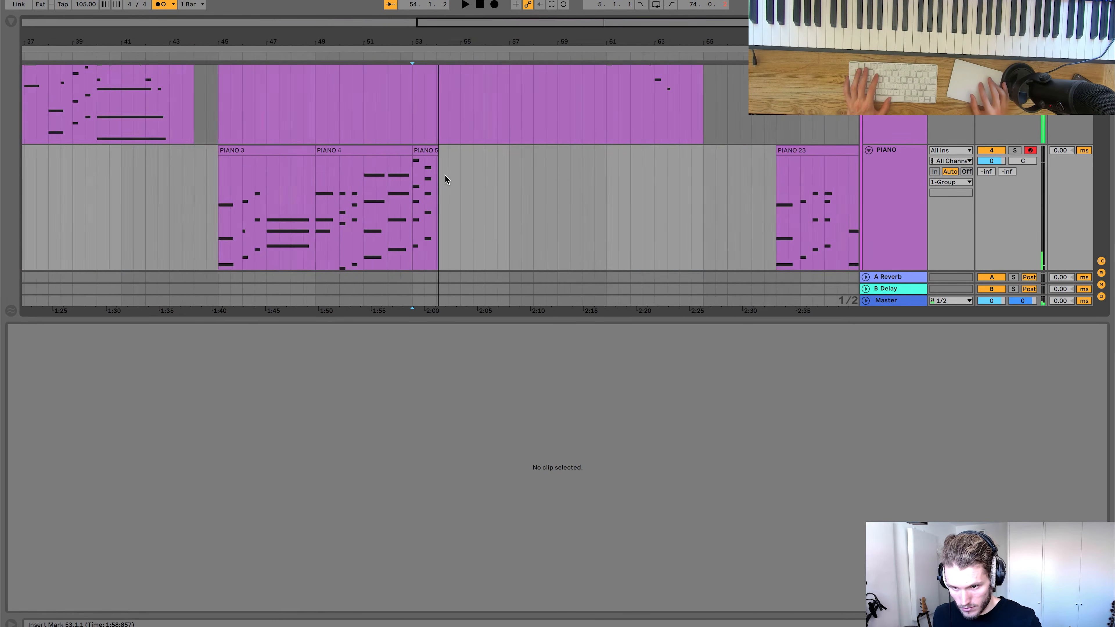
# Step: Try recording the chords that continue from bar 54
pyautogui.click(428, 196)
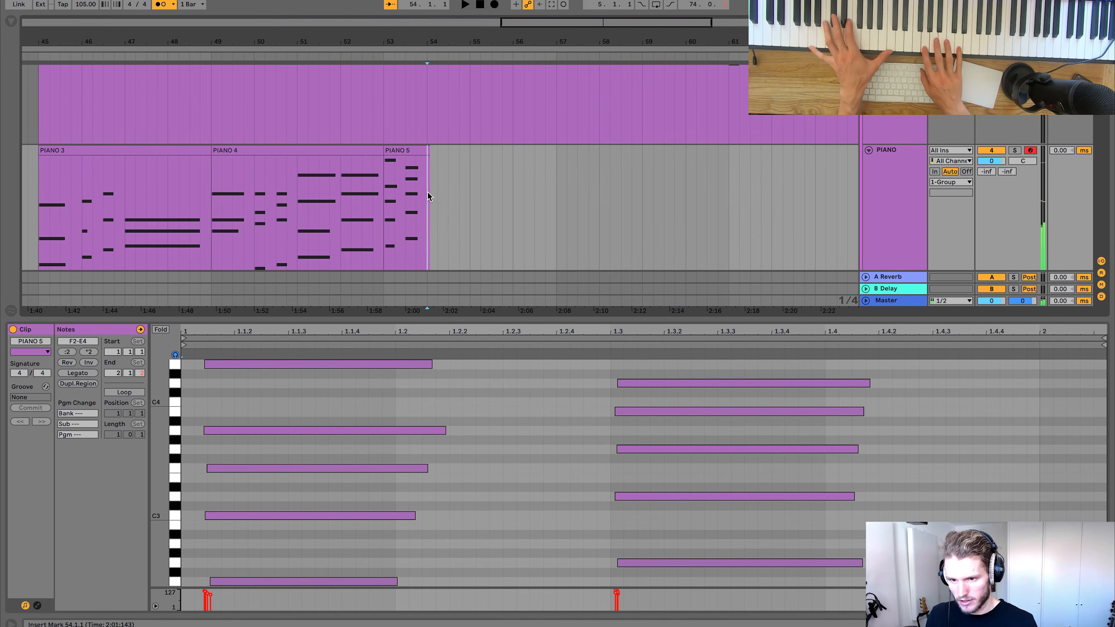
pyautogui.click(493, 6)
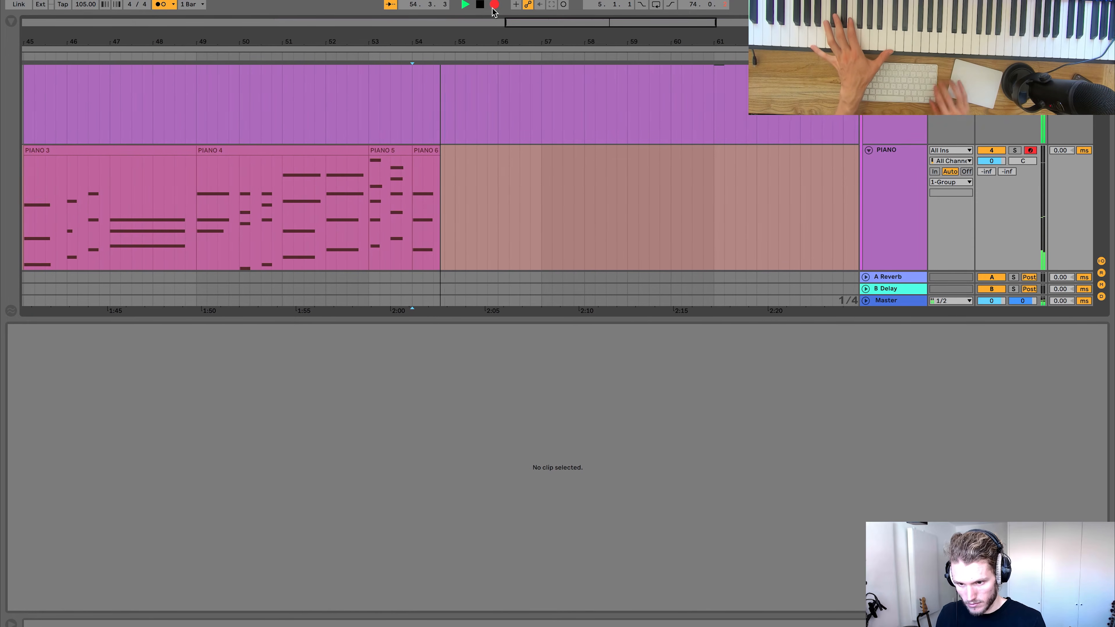
pyautogui.press('space')
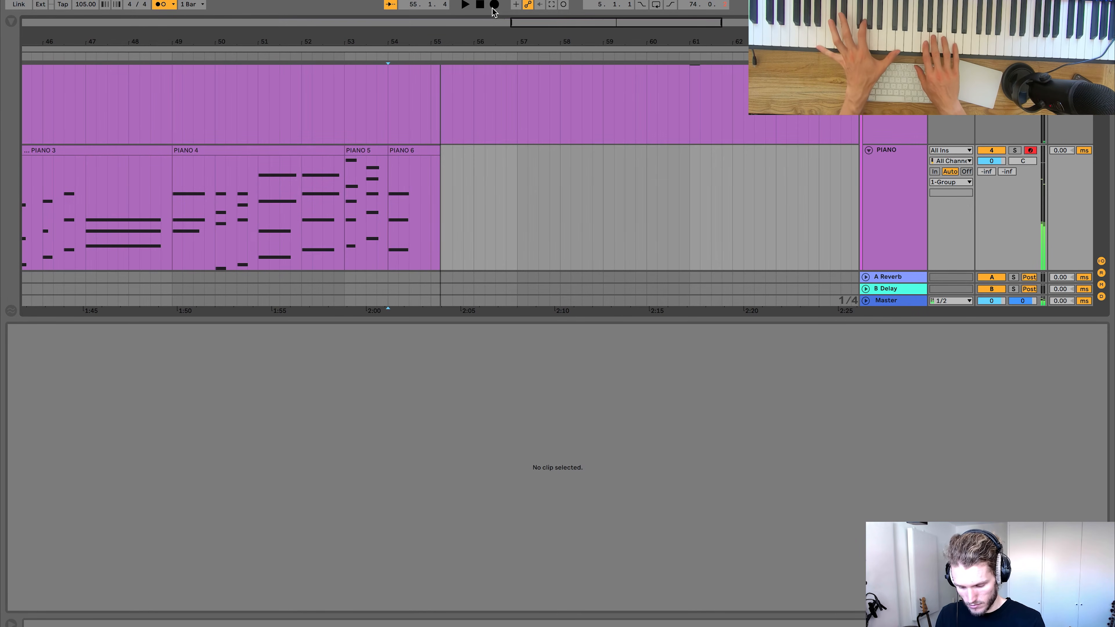
# Step: Record a new take of the chords beneath the melody, starting again at bar 54
pyautogui.click(393, 167)
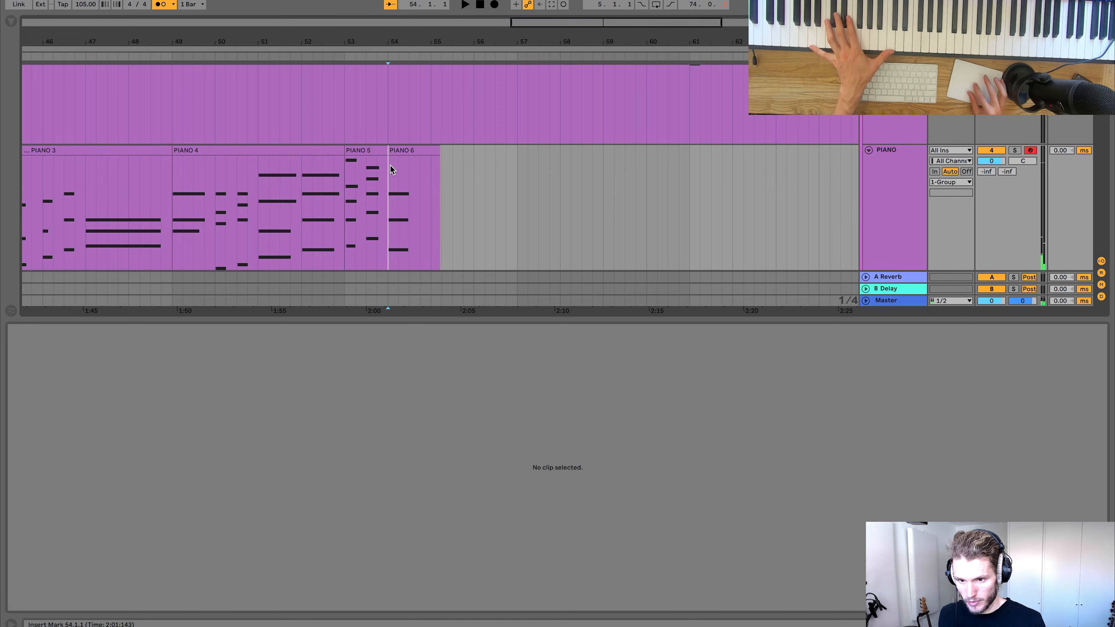
pyautogui.click(495, 3)
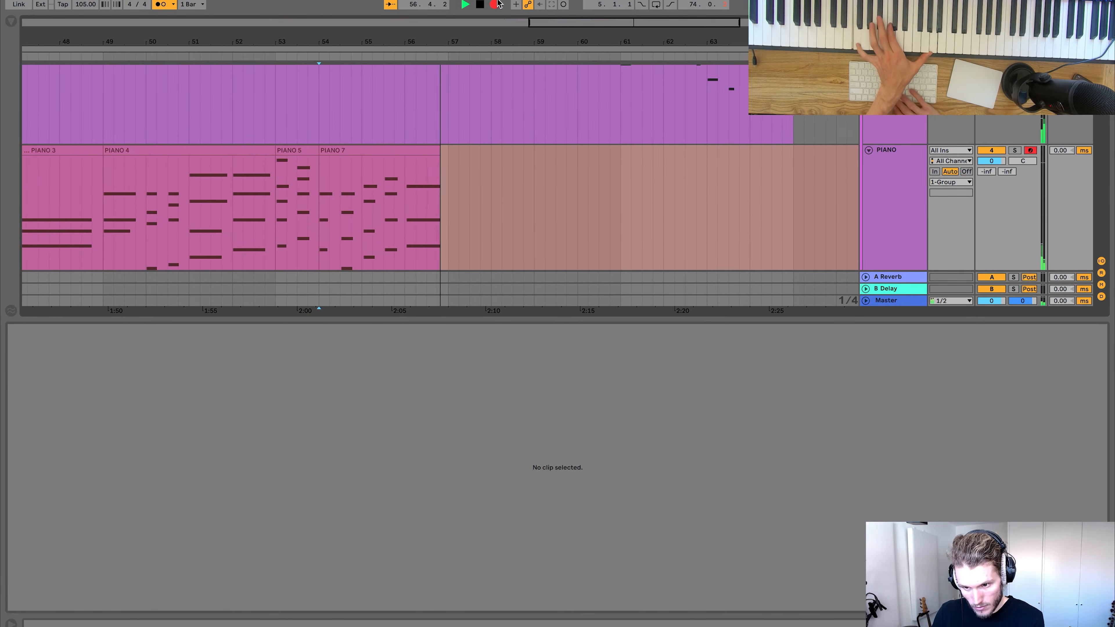
pyautogui.press('space')
# Step: Record the closing chords on the same piano track from bar 57 to about bar 63
pyautogui.click(443, 149)
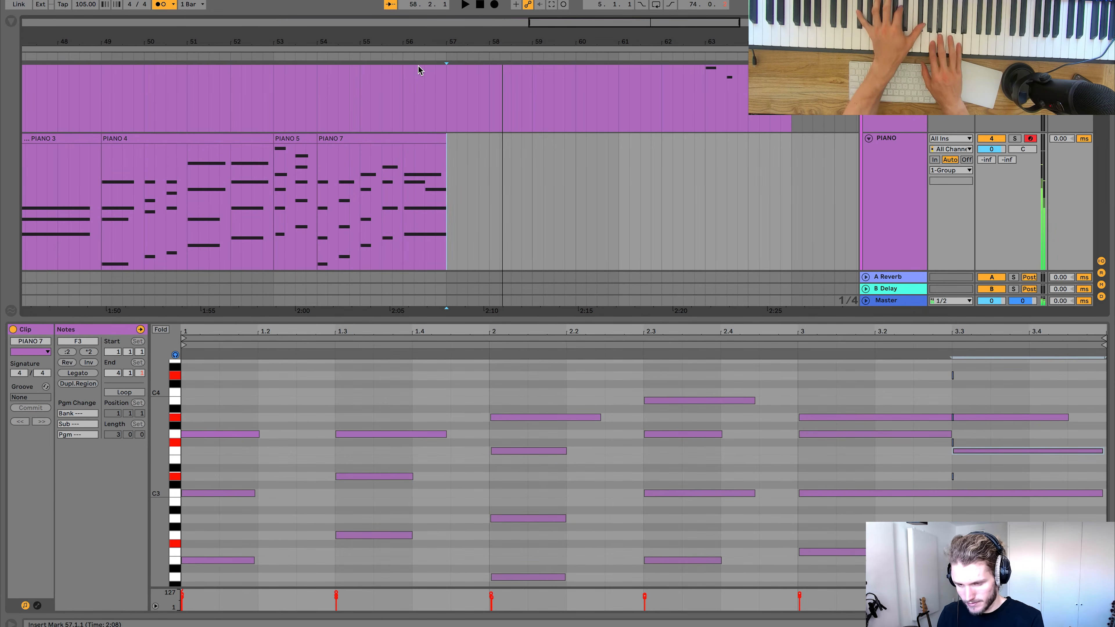
pyautogui.click(500, 3)
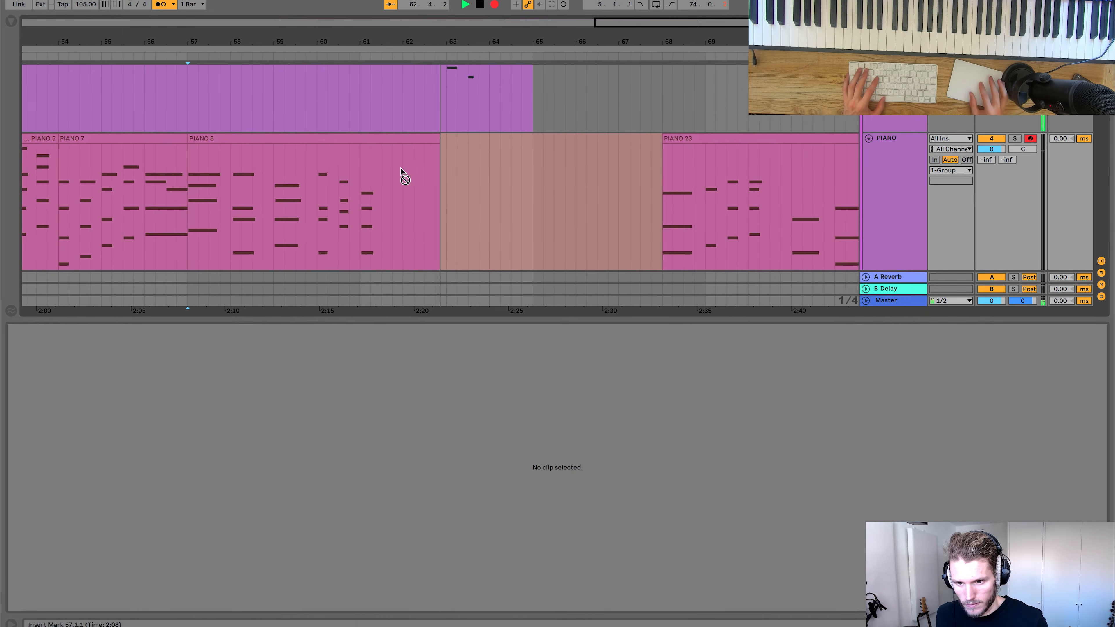
pyautogui.press('space')
# Step: Quantize all notes of the PIANO 8 clip to a 1/8 grid
pyautogui.doubleClick(365, 136)
pyautogui.rightClick(562, 287)
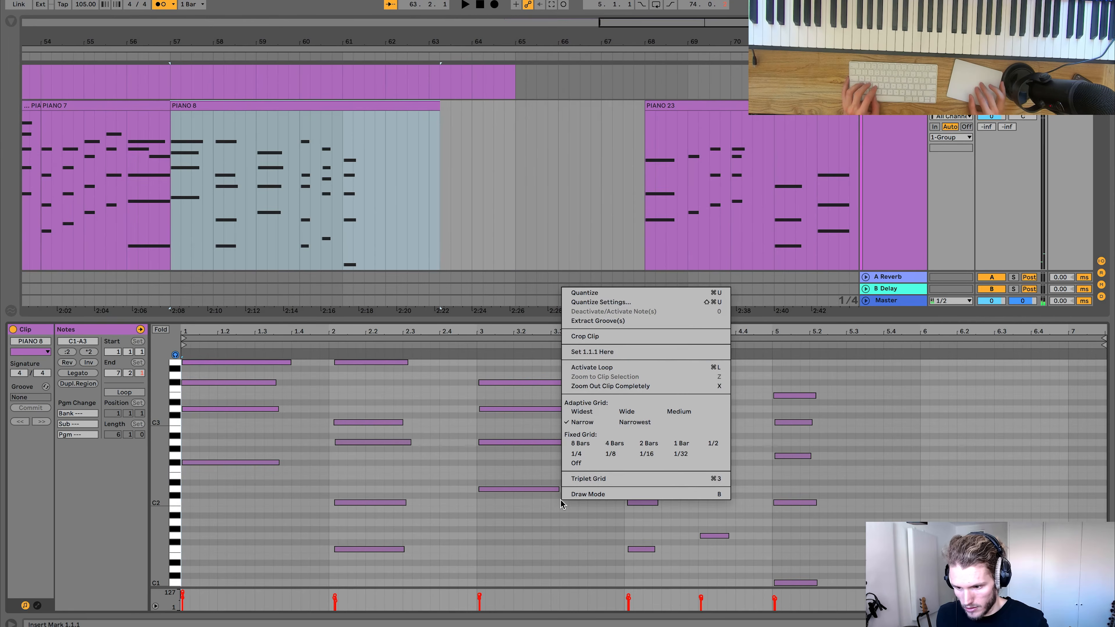
pyautogui.click(609, 463)
pyautogui.press('super+u')
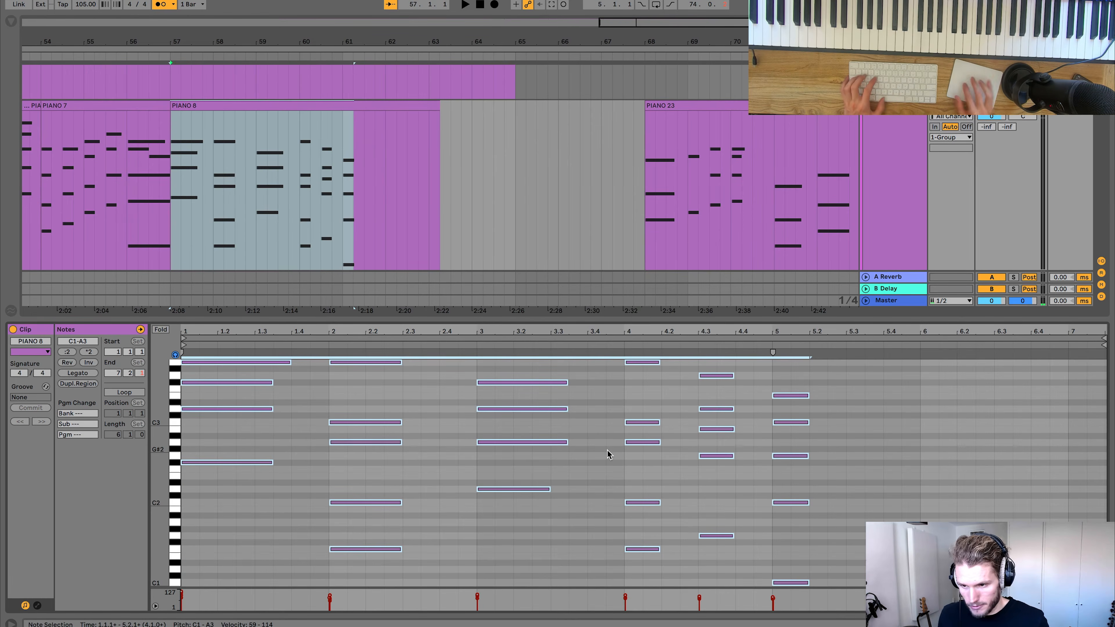
# Step: Consolidate the adjoining recorded chord clips from PIANO 3 through PIANO 8 into one clip
pyautogui.press('space')
pyautogui.scroll(-5, 602, 276)
pyautogui.click(453, 106)
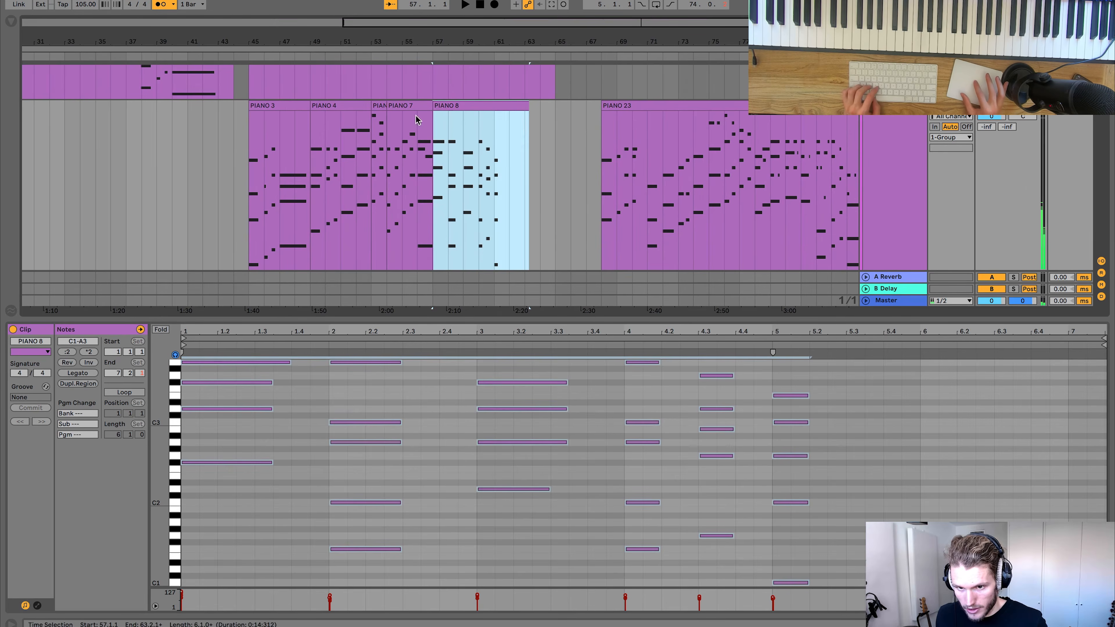
pyautogui.keyDown('shift'); pyautogui.click(308, 106); pyautogui.keyUp('shift')
pyautogui.press('super+j')
# Step: Examine the notes of the PIANO 23 melody clip and the consolidated PIANO 3 clip together in a temporarily enlarged note editor
pyautogui.scroll(5, 333, 110)
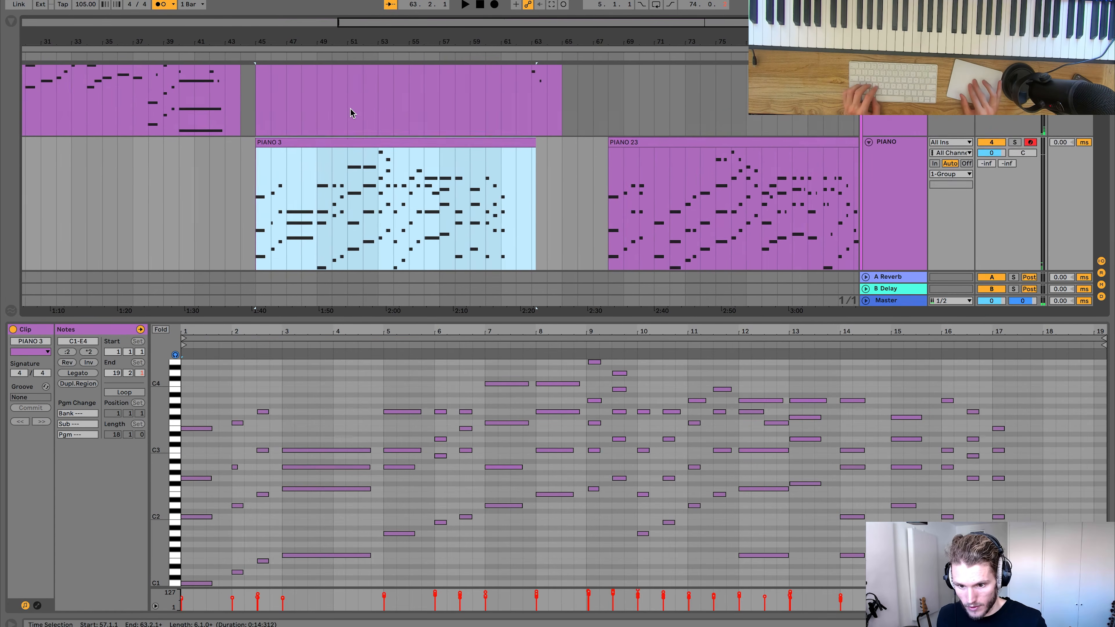
pyautogui.keyDown('shift'); pyautogui.click(347, 67); pyautogui.keyUp('shift')
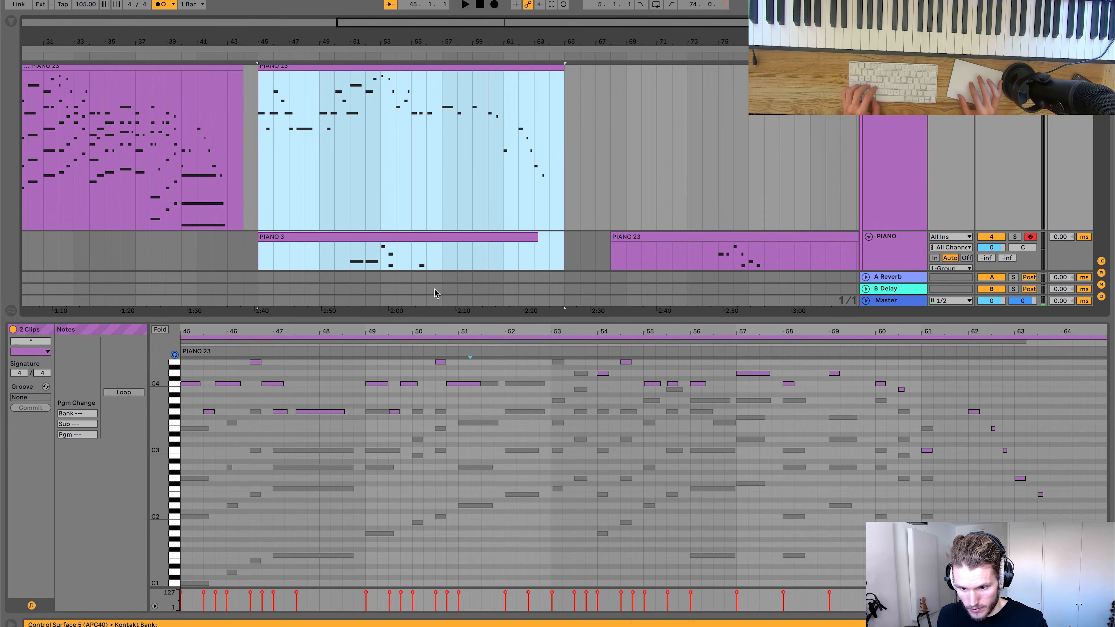
pyautogui.moveTo(430, 320); pyautogui.dragTo(438, 175)
pyautogui.click(471, 361)
pyautogui.scroll(3, 470, 362)
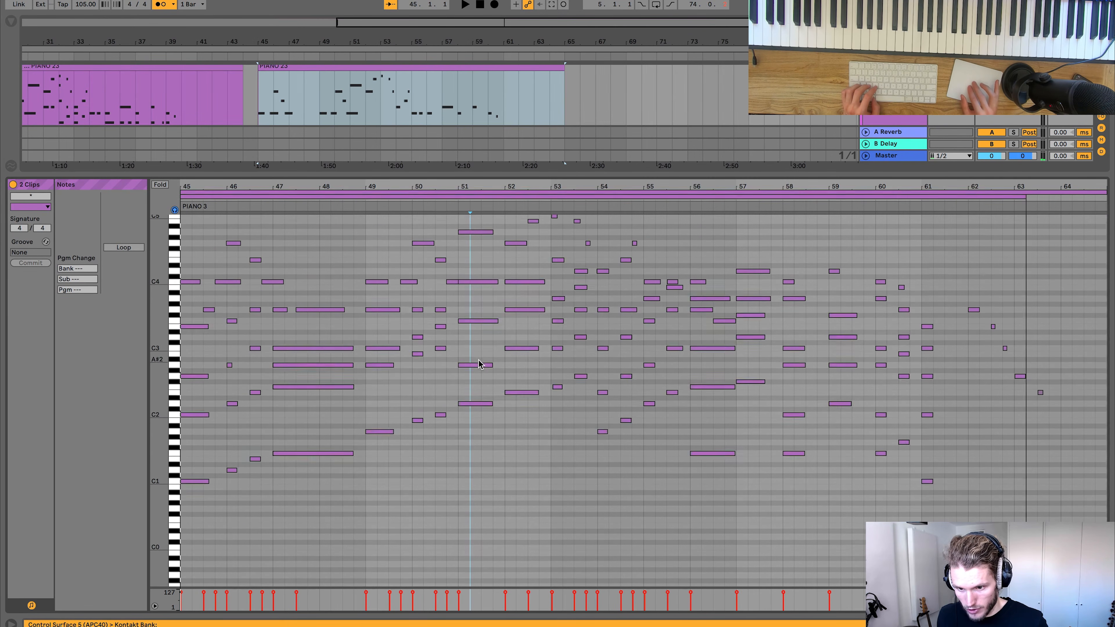
pyautogui.scroll(1, 470, 362)
pyautogui.moveTo(325, 175); pyautogui.dragTo(320, 464)
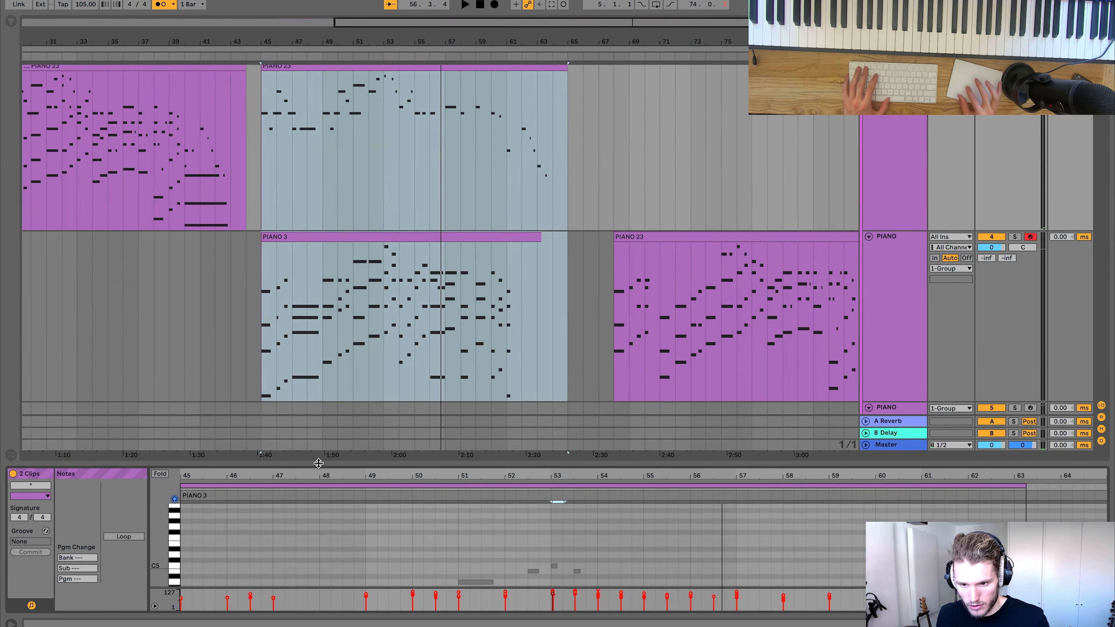
pyautogui.scroll(-5, 299, 291)
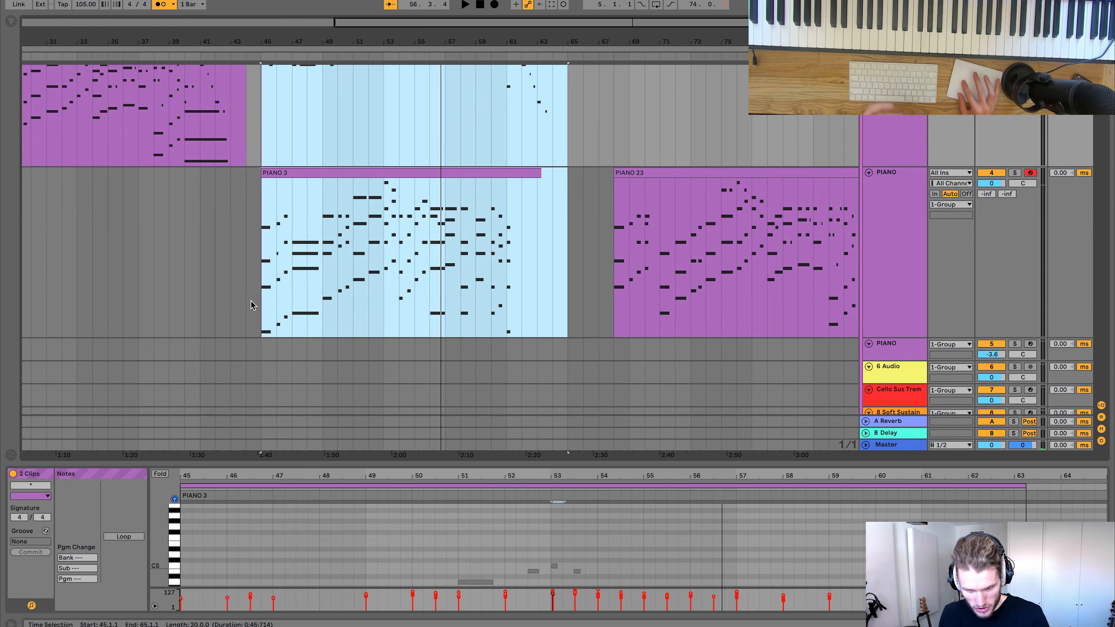
# Step: Trim the end of the consolidated PIANO 3 clip back to bar 63
pyautogui.click(263, 303)
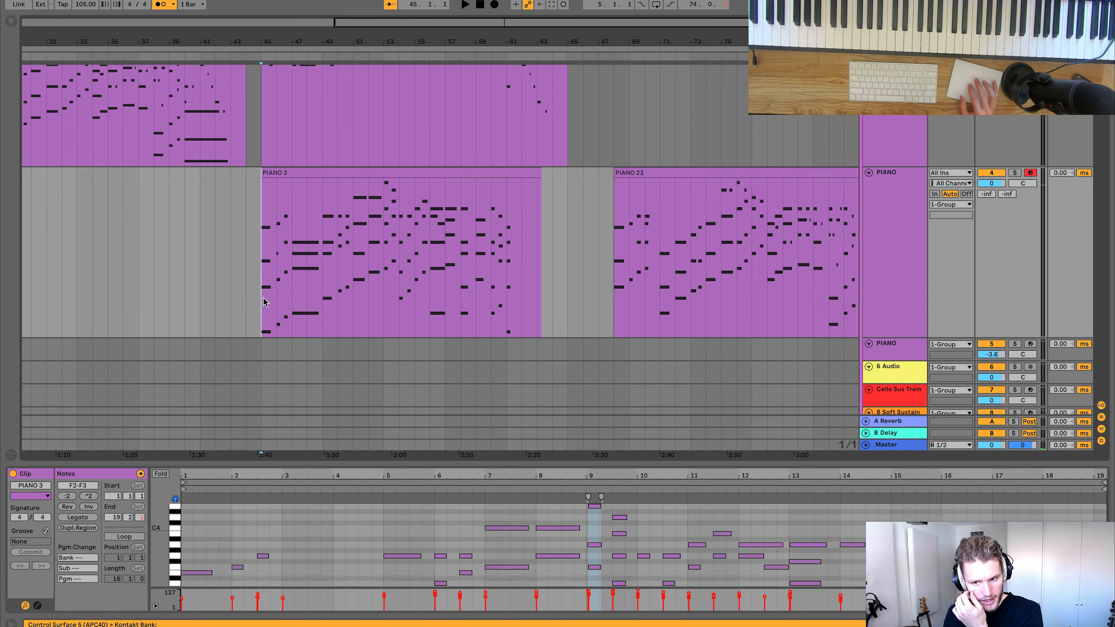
pyautogui.scroll(2, 263, 297)
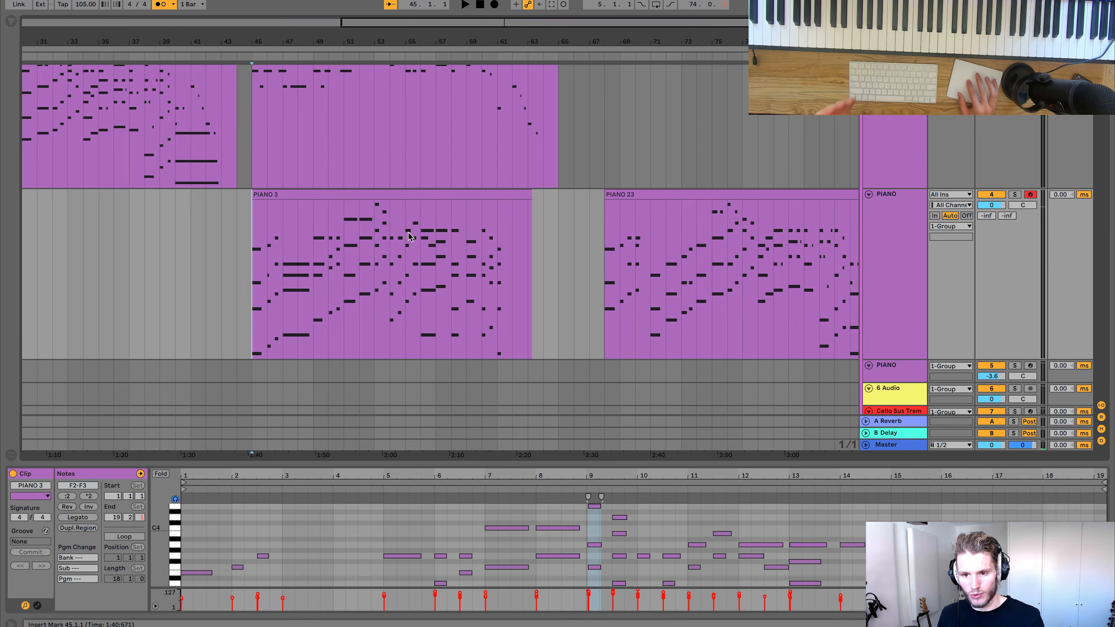
pyautogui.click(375, 195)
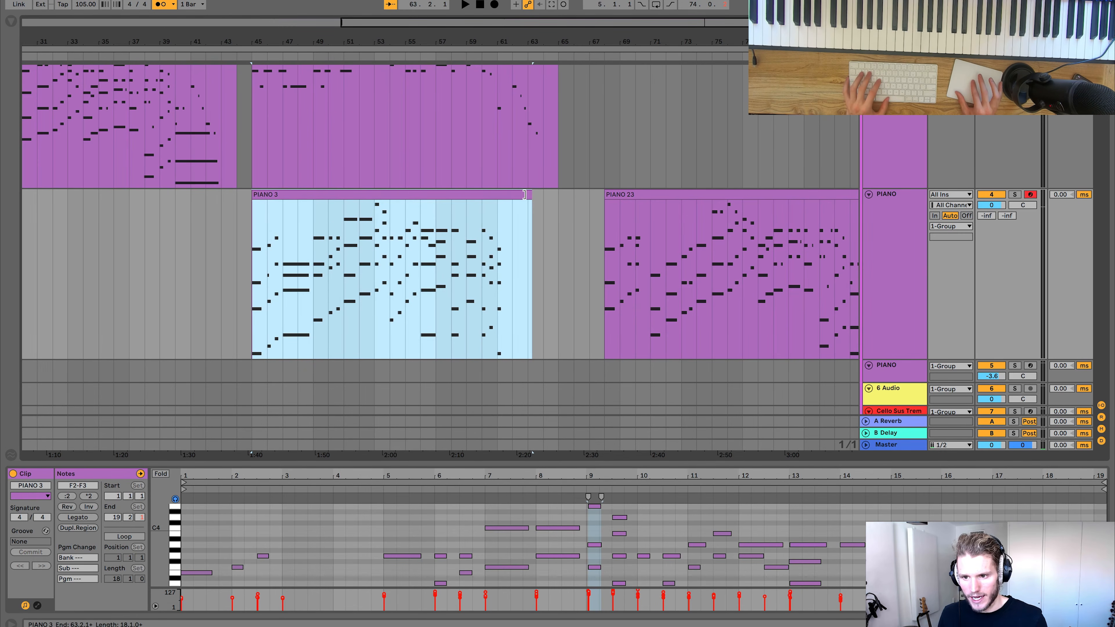
pyautogui.moveTo(532, 196); pyautogui.dragTo(527, 195)
pyautogui.scroll(-2, 417, 227)
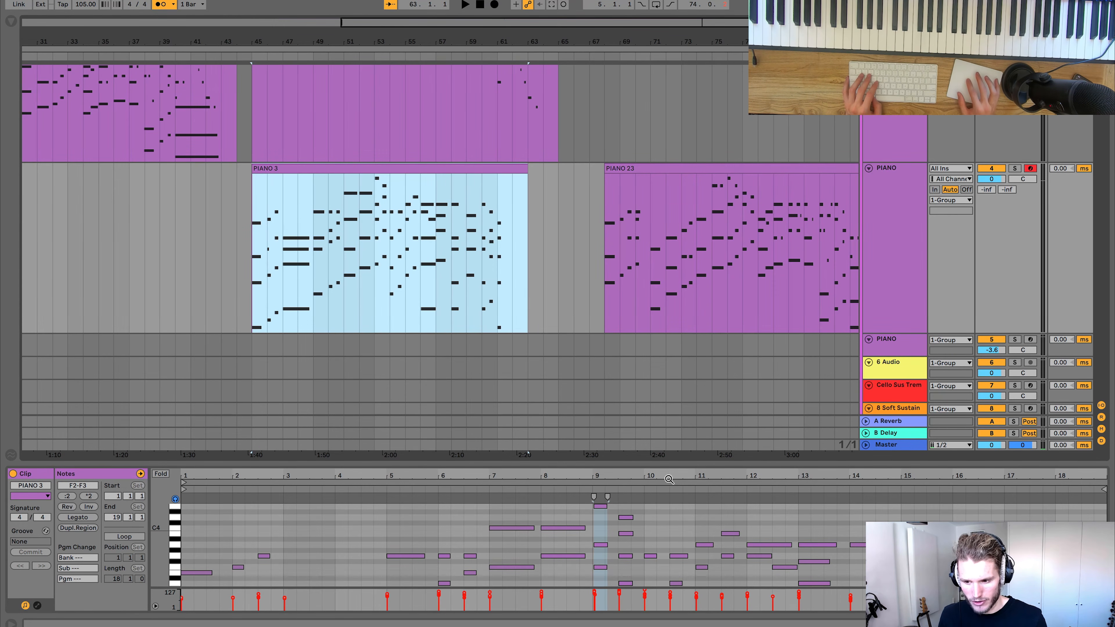
pyautogui.scroll(-2, 352, 251)
pyautogui.hscroll(-1, 352, 251)
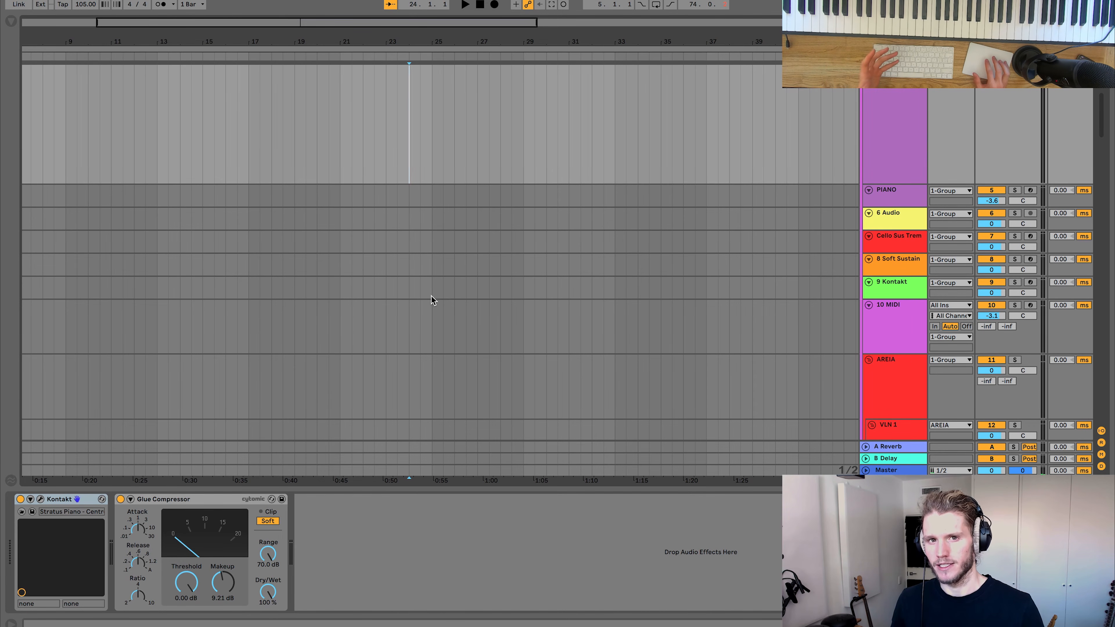
# Step: Look over the original PIANO 23 clip and the instrument tracks below the two piano tracks
pyautogui.scroll(5, 431, 295)
pyautogui.hscroll(2, 431, 295)
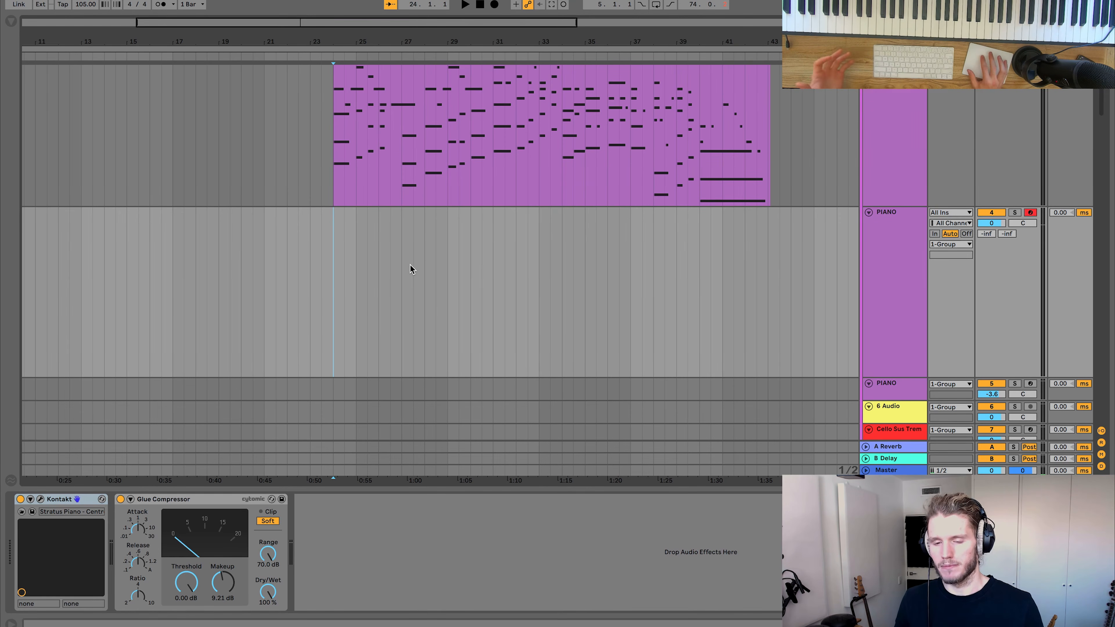
pyautogui.scroll(2, 410, 267)
pyautogui.scroll(1, 411, 269)
pyautogui.hscroll(1, 411, 269)
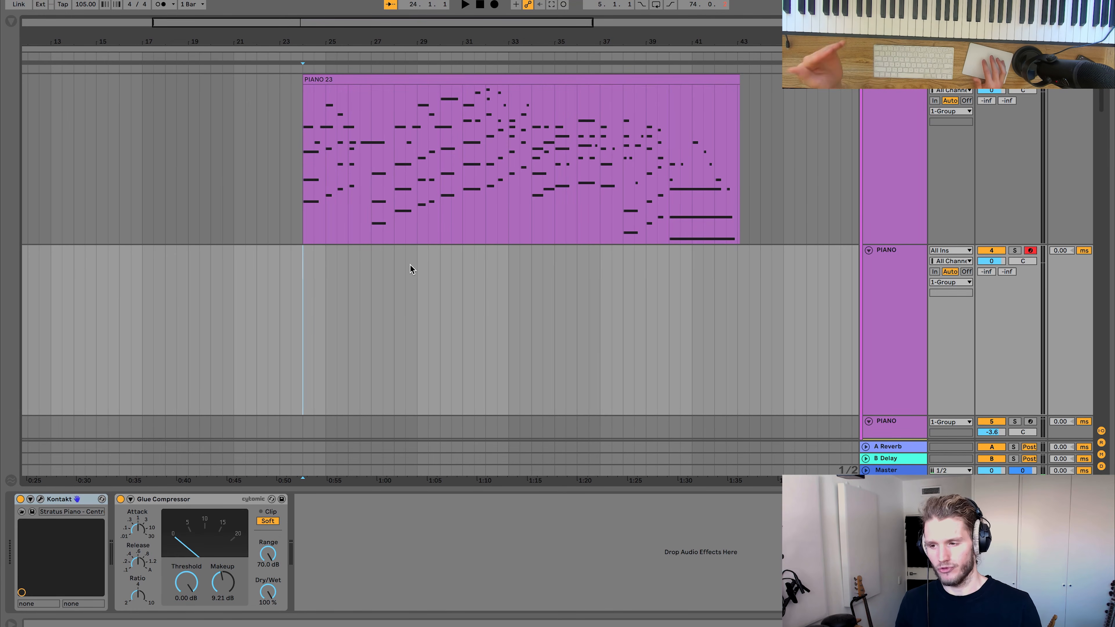
pyautogui.scroll(-5, 411, 269)
pyautogui.scroll(5, 410, 269)
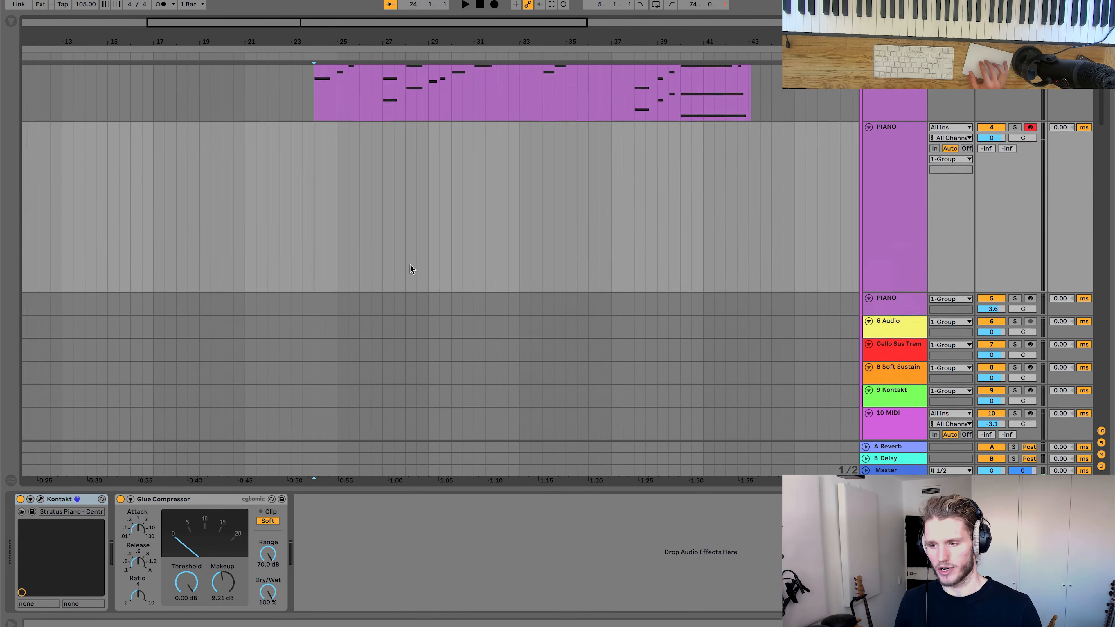
pyautogui.press('super+t')
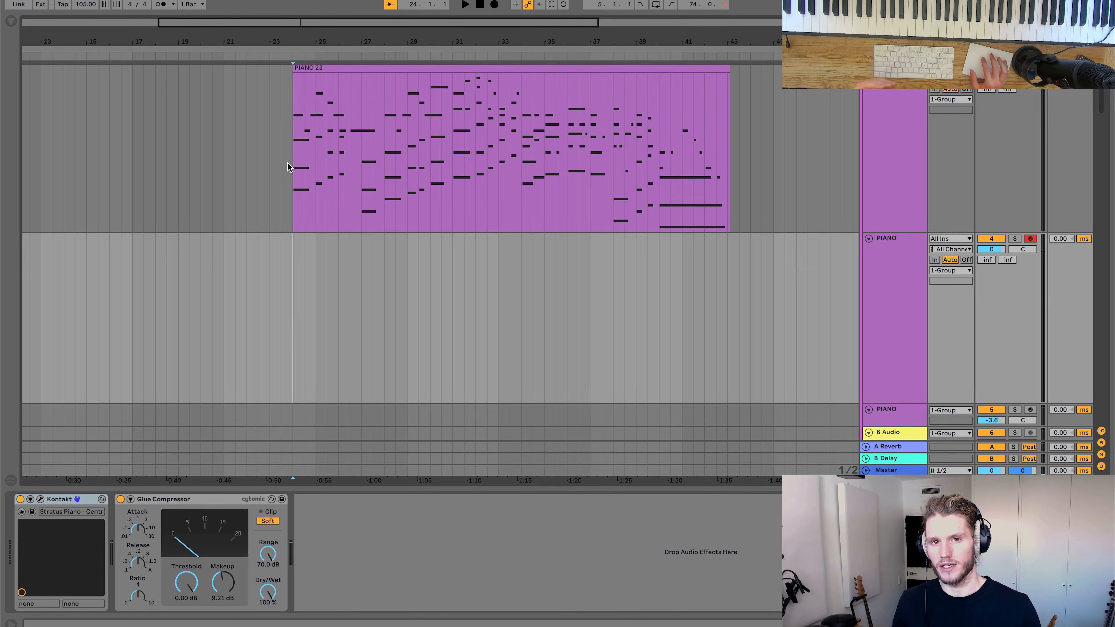
pyautogui.scroll(-10, 480, 224)
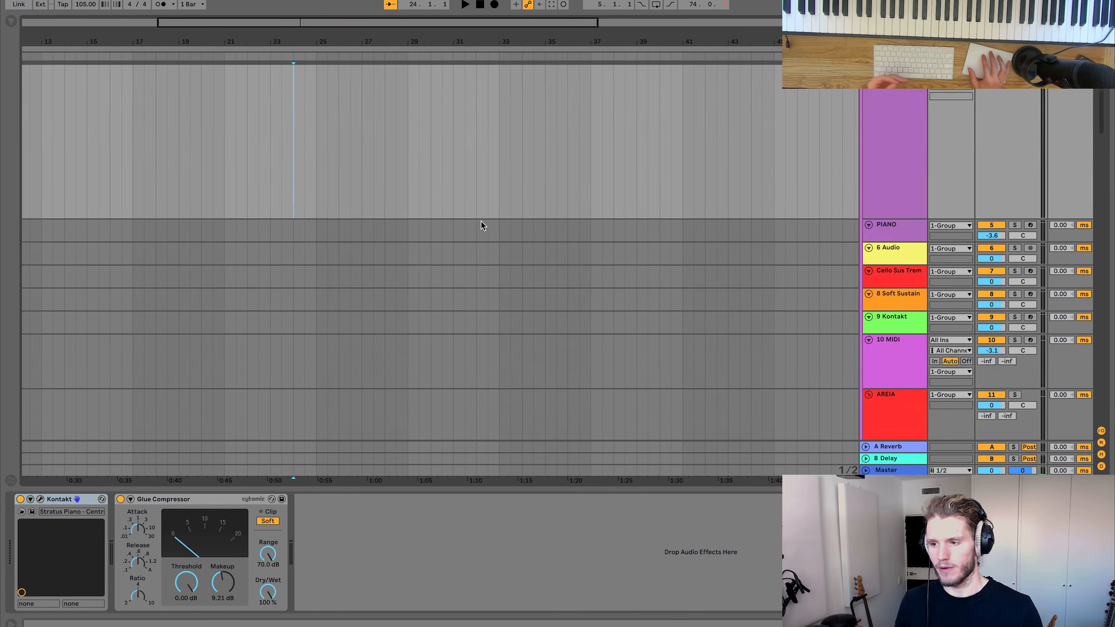
pyautogui.scroll(10, 480, 221)
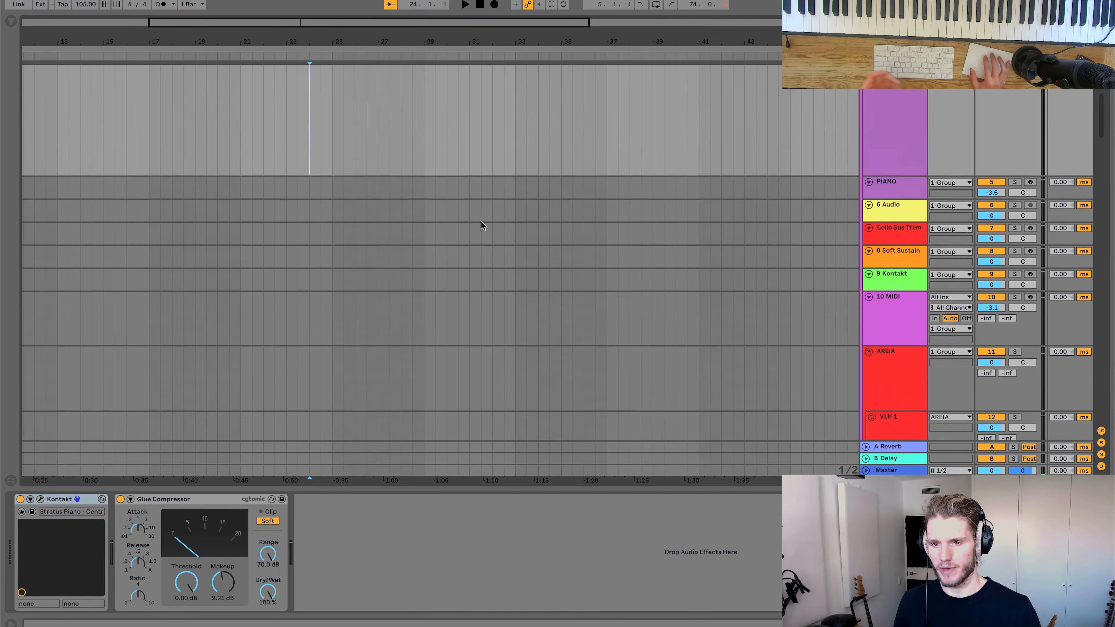
pyautogui.scroll(5, 481, 221)
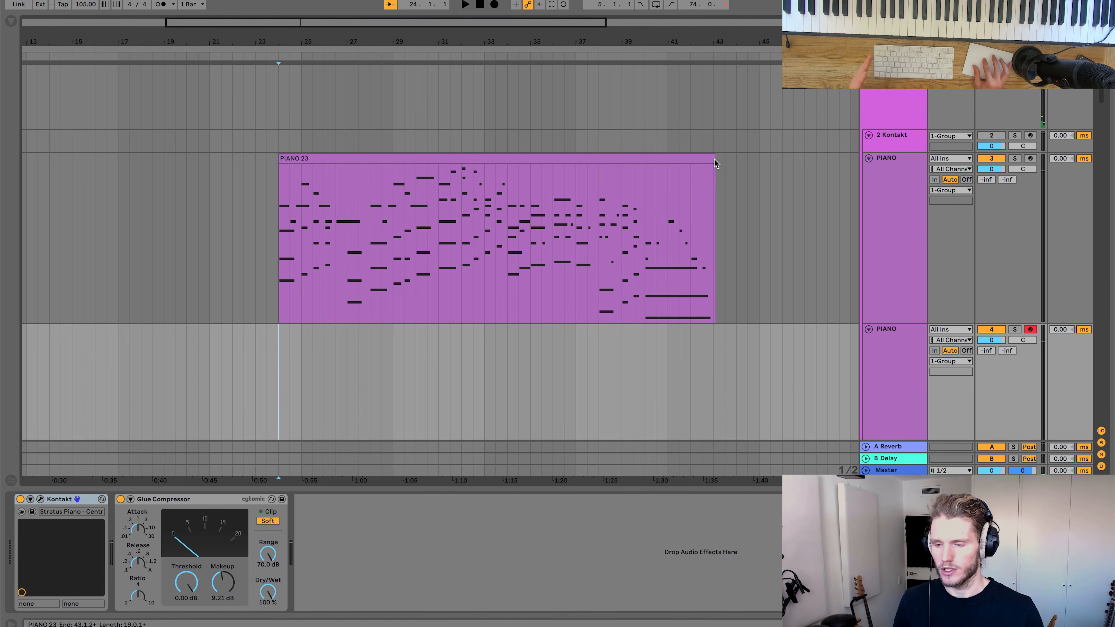
# Step: Extend the end of the original PIANO 23 clip to bar 44
pyautogui.moveTo(715, 161); pyautogui.dragTo(732, 160)
pyautogui.scroll(-20, 675, 242)
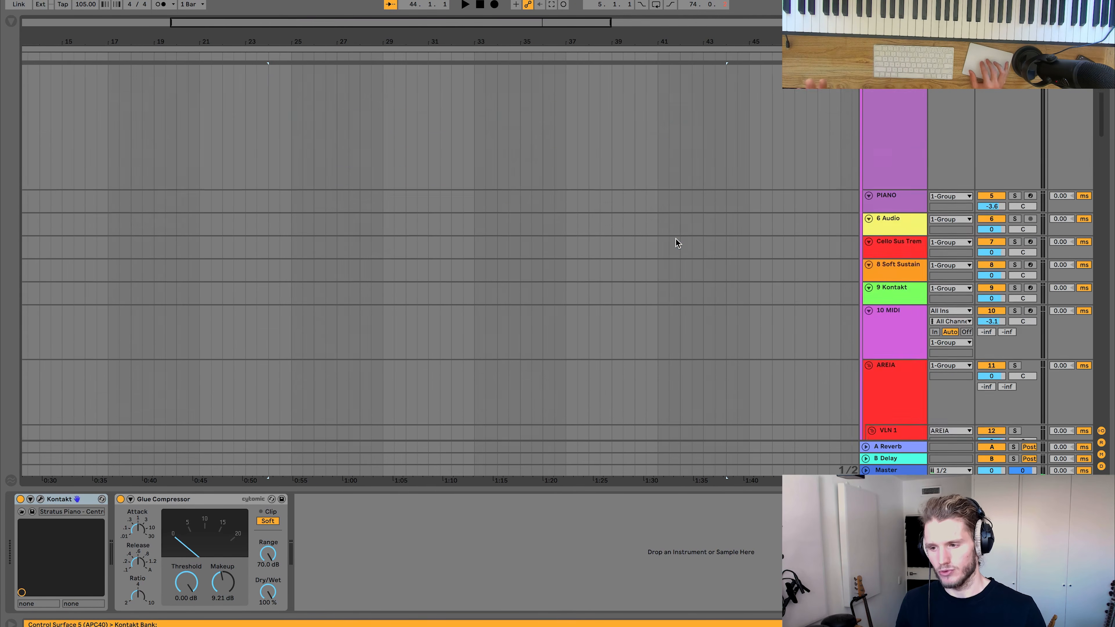
pyautogui.scroll(10, 541, 279)
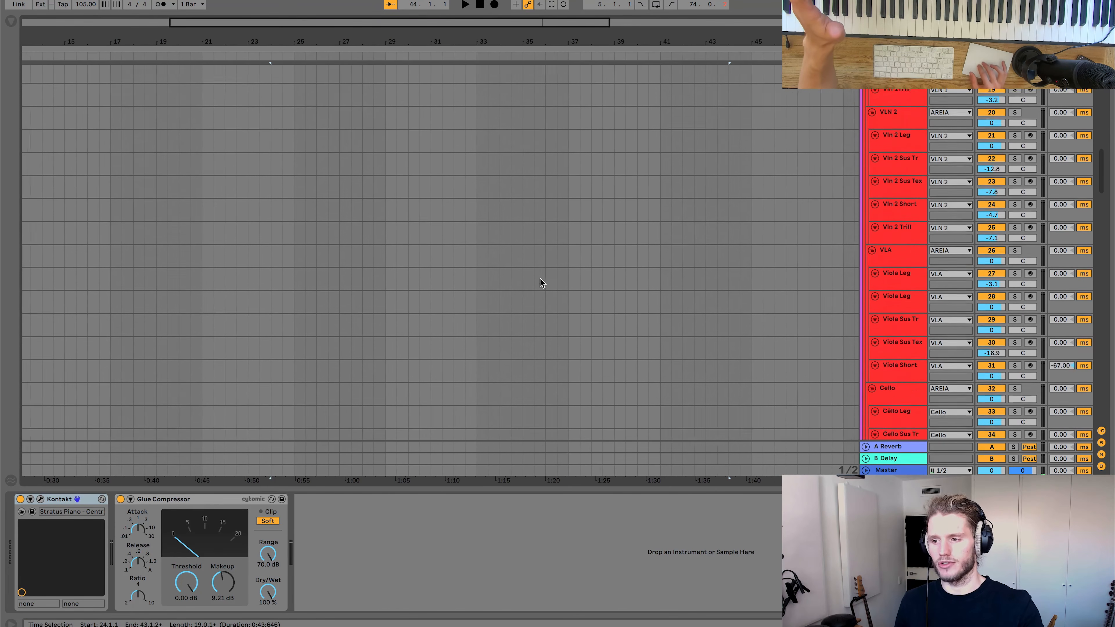
pyautogui.scroll(10, 540, 279)
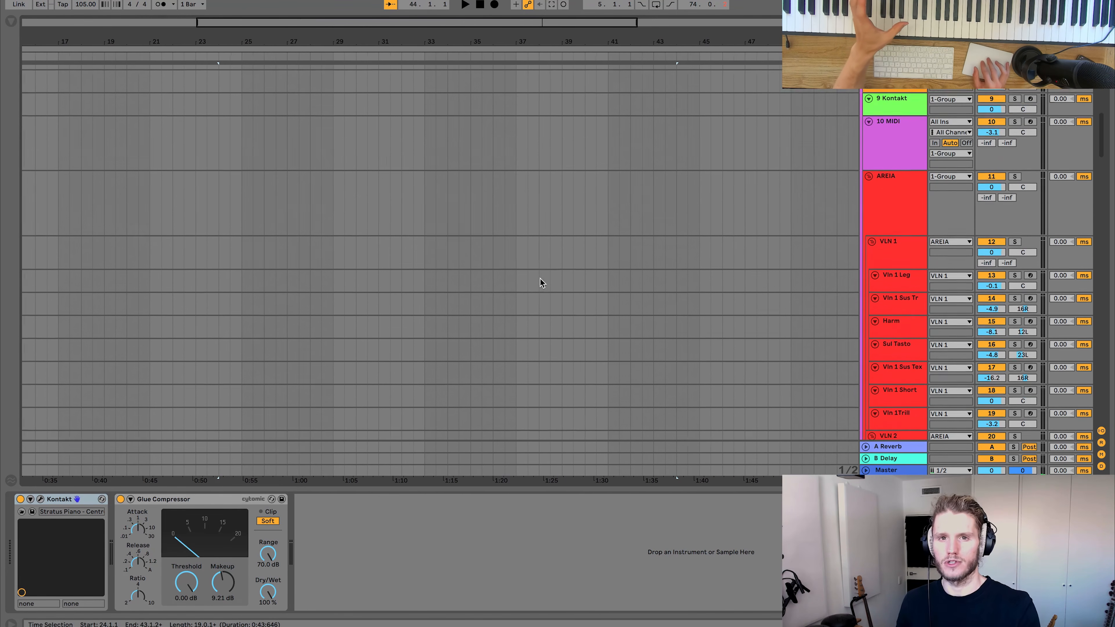
pyautogui.scroll(1, 540, 278)
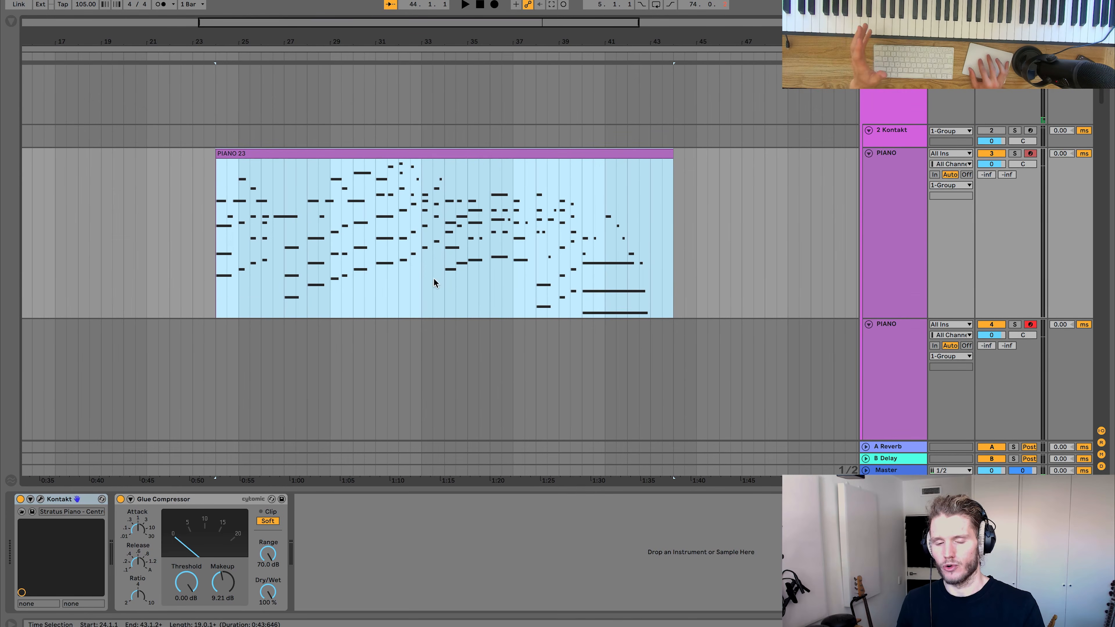